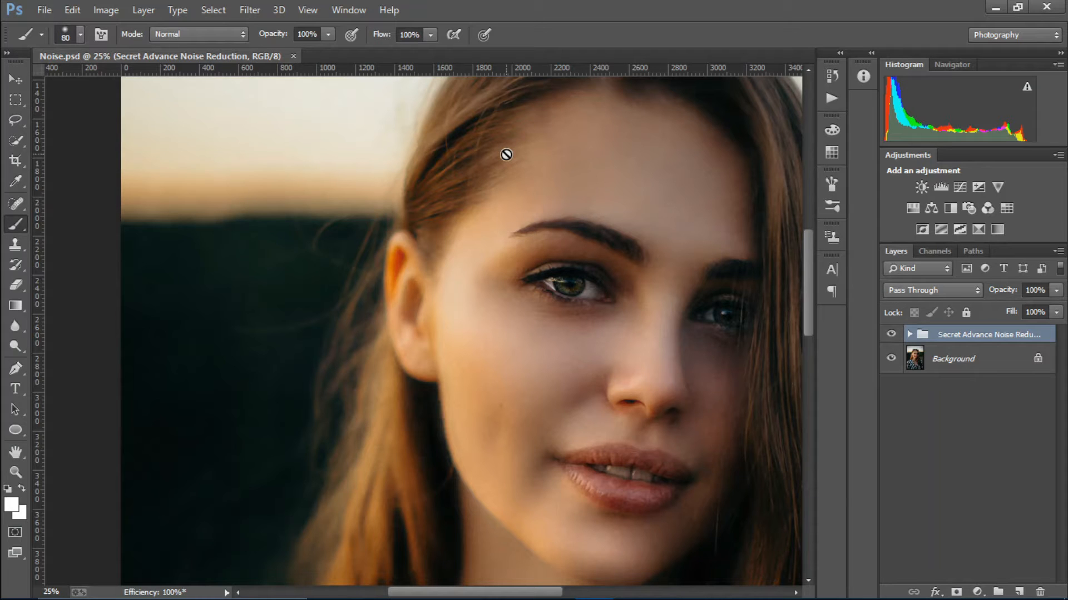
- Compare the portrait with and without the existing noise reduction group
left_click(891, 334)
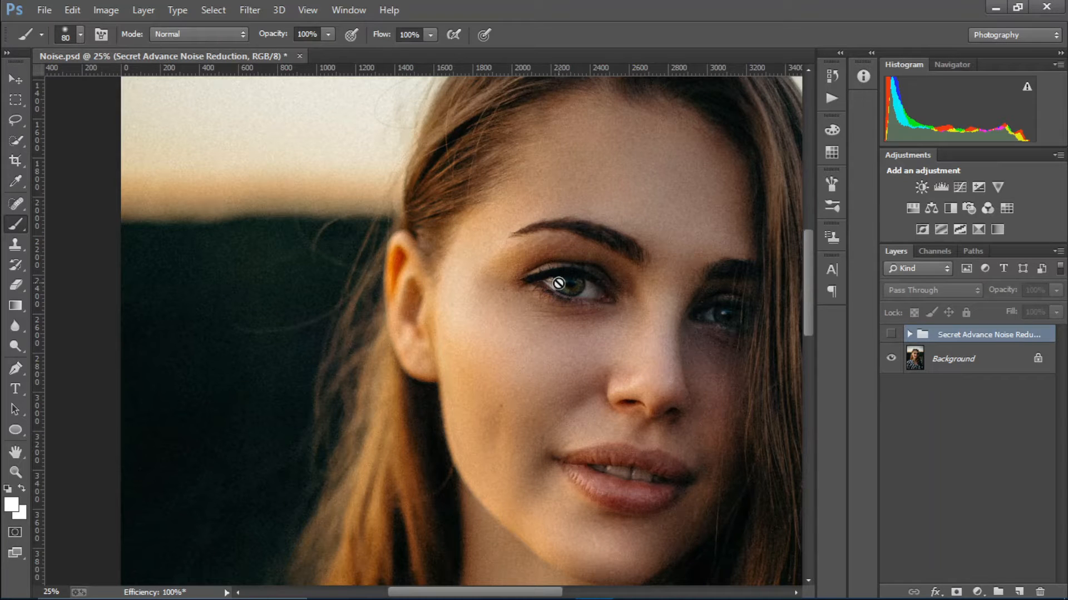
left_click(890, 336)
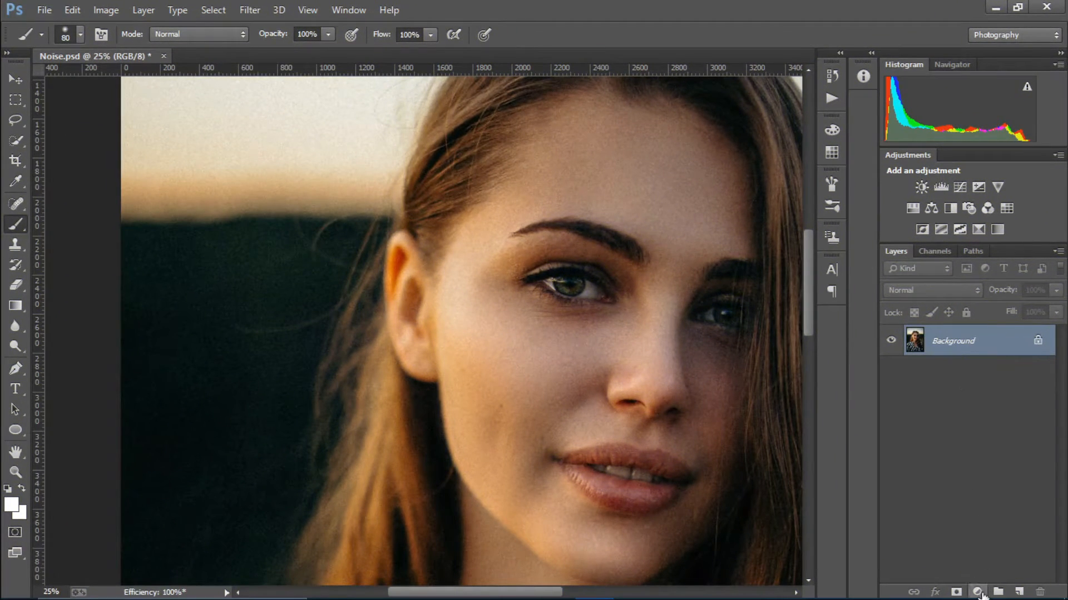
- Duplicate the Background layer twice
left_click_drag(956, 340, 955, 337)
key("ctrl+j")
key("ctrl+j")
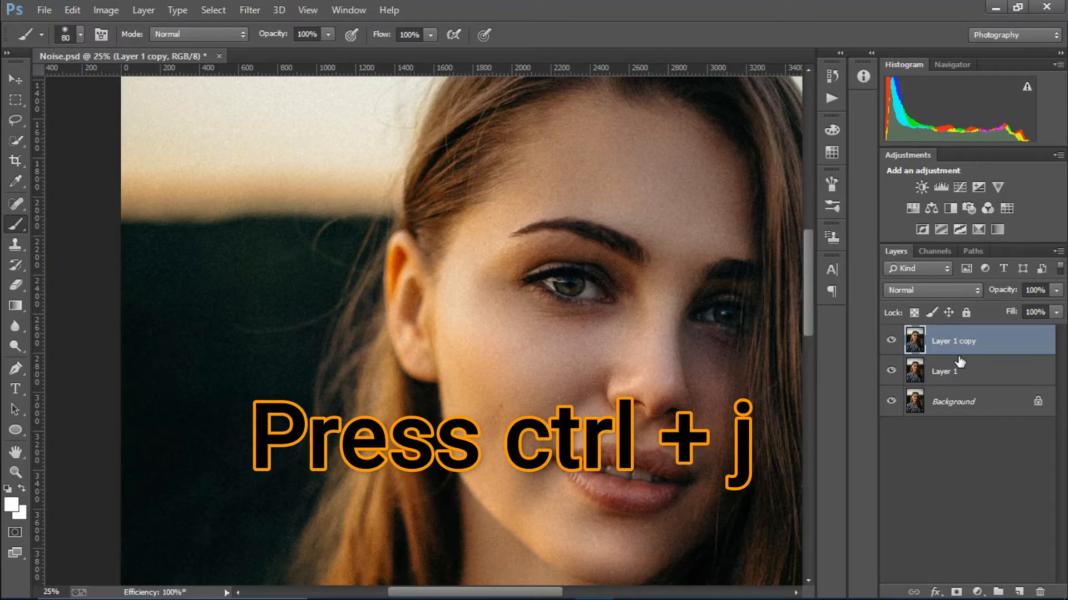
- Rename the upper duplicate layer as Details and the lower duplicate as blur
double_click(956, 342)
type("Deatils")
key("Return")
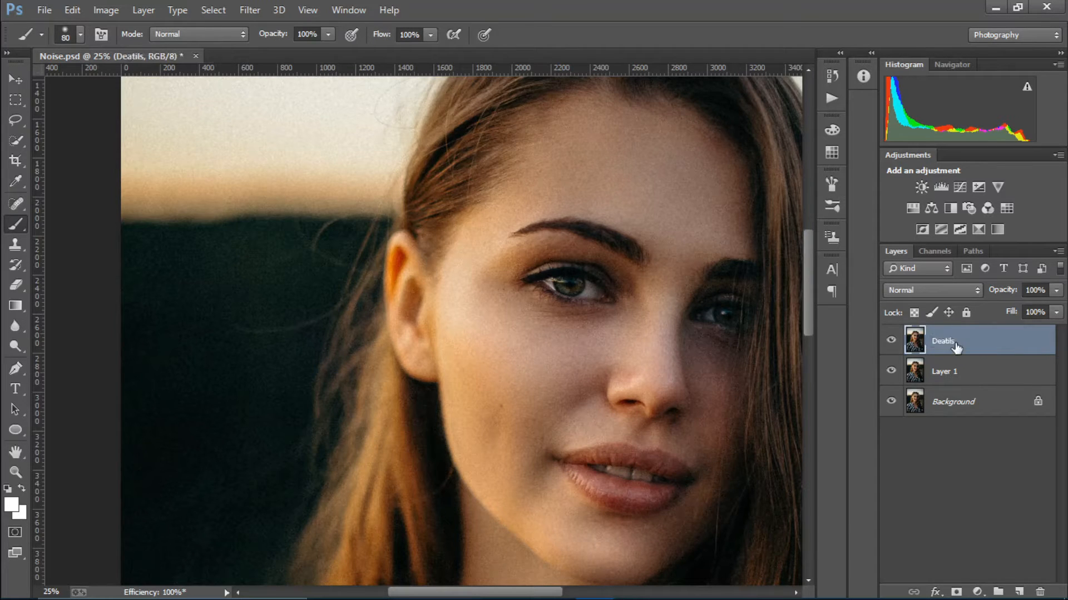
double_click(953, 340)
type("Deta")
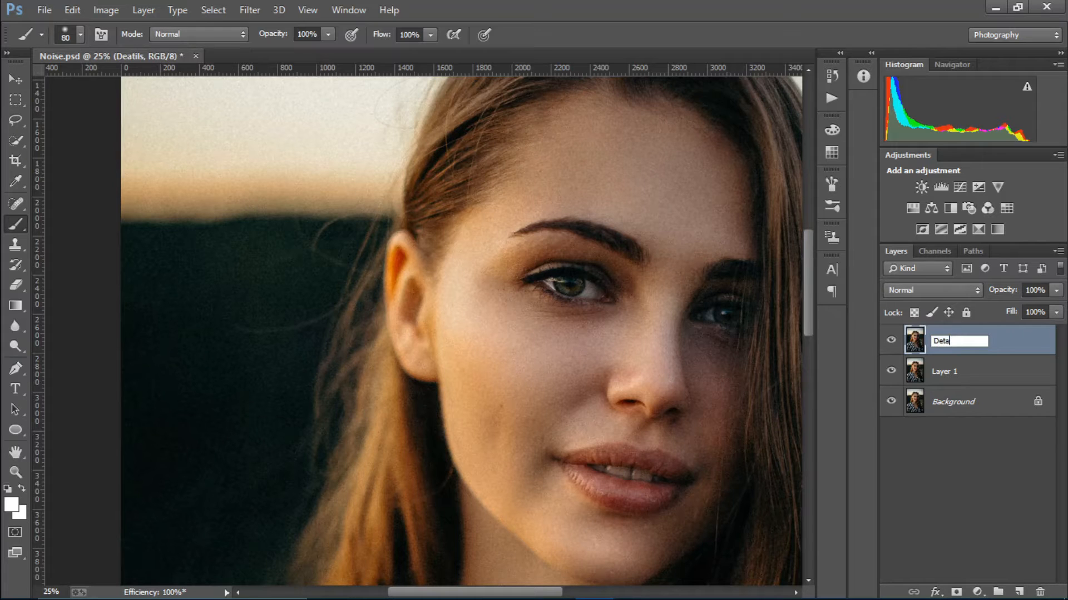
type("ils")
key("Return")
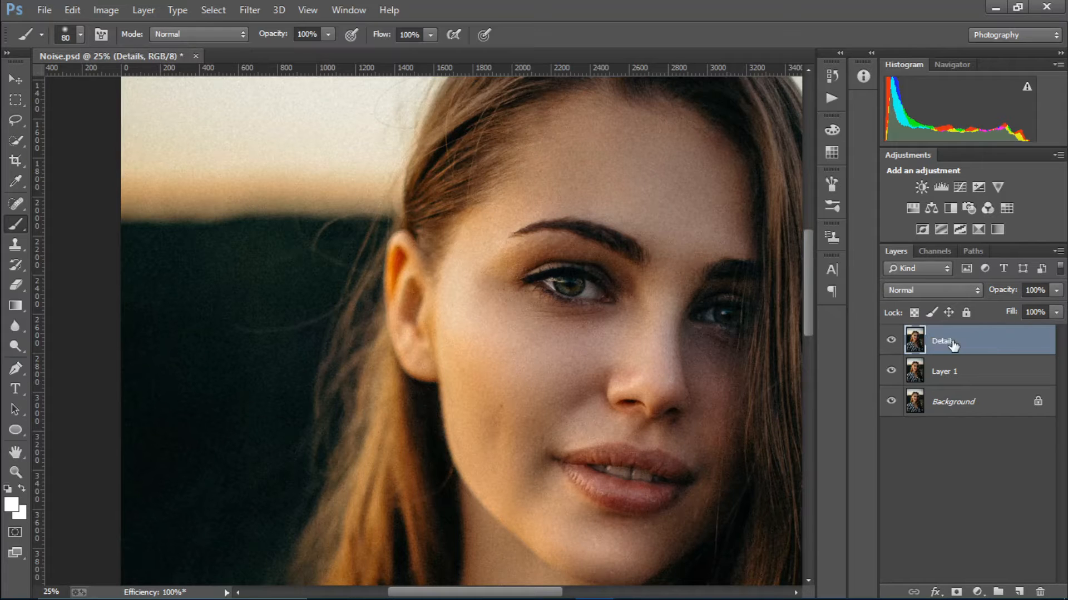
double_click(946, 372)
type("blur")
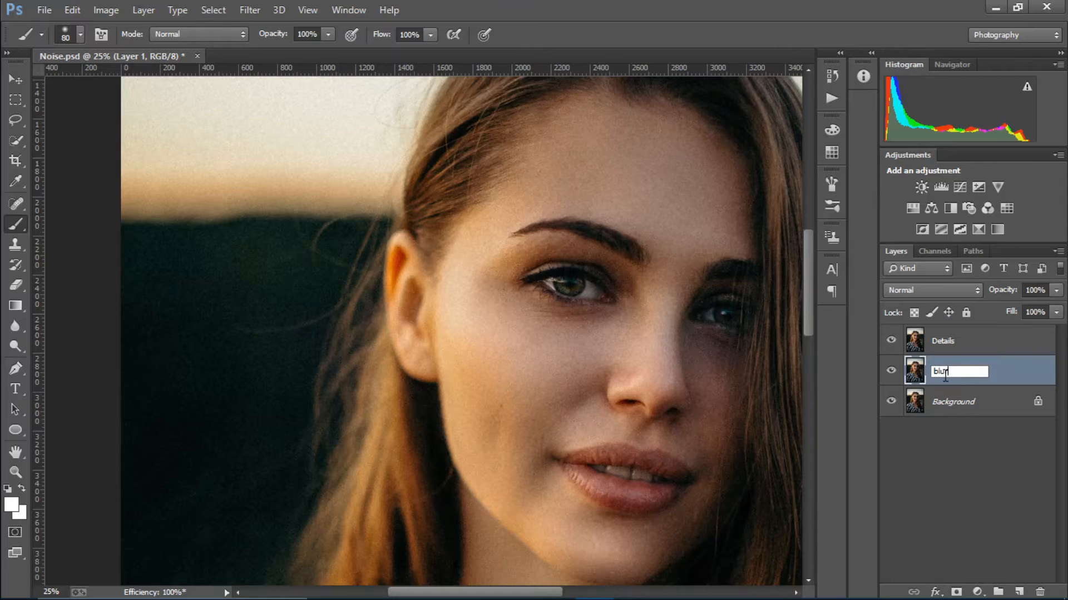
key("Return")
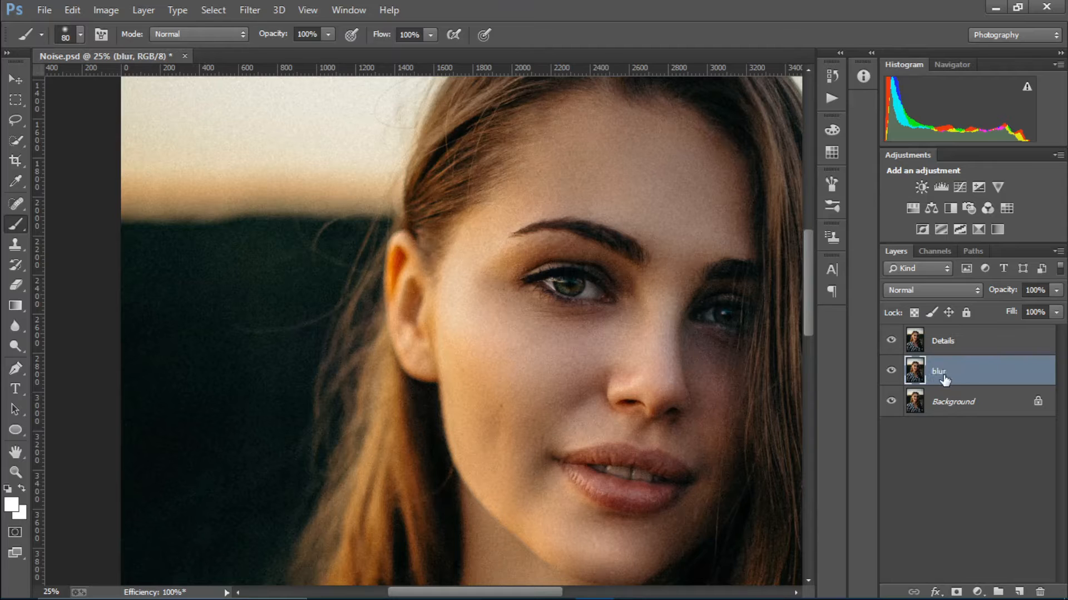
- Hide the Details layer and apply a Gaussian Blur with a 25-pixel radius to the blur layer
left_click(892, 342)
left_click(250, 9)
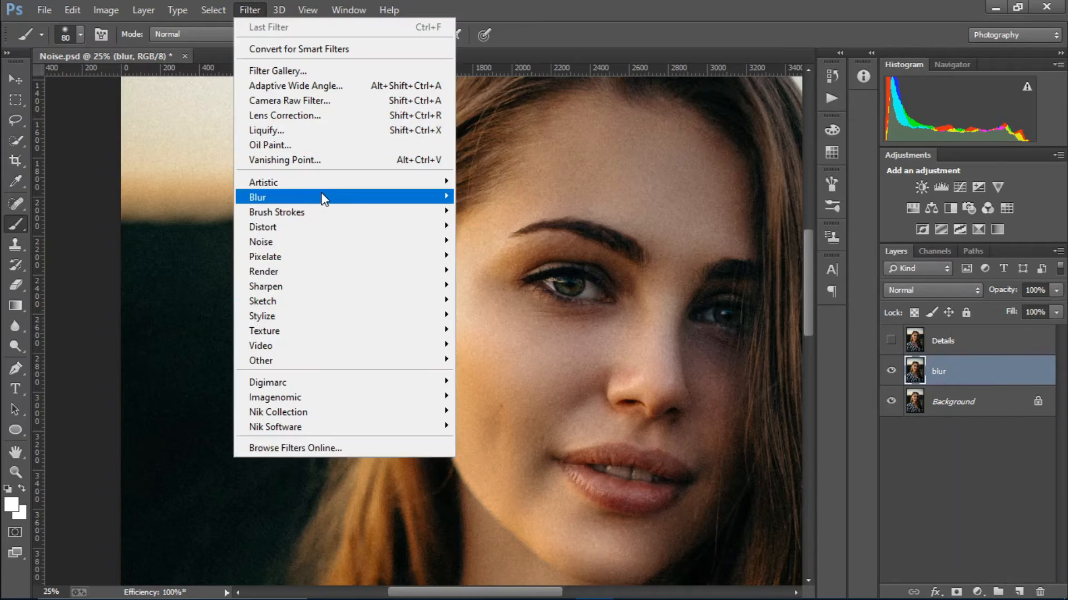
mouse_move(322, 198)
left_click(513, 308)
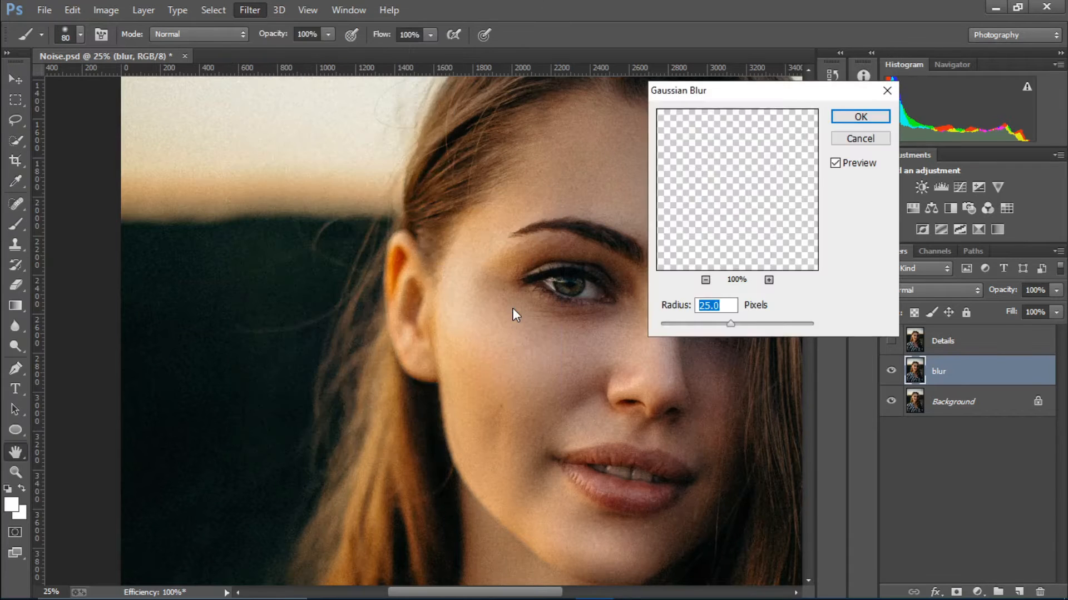
mouse_move(731, 329)
left_mouse_down()
mouse_move(650, 323)
mouse_move(725, 323)
left_mouse_up()
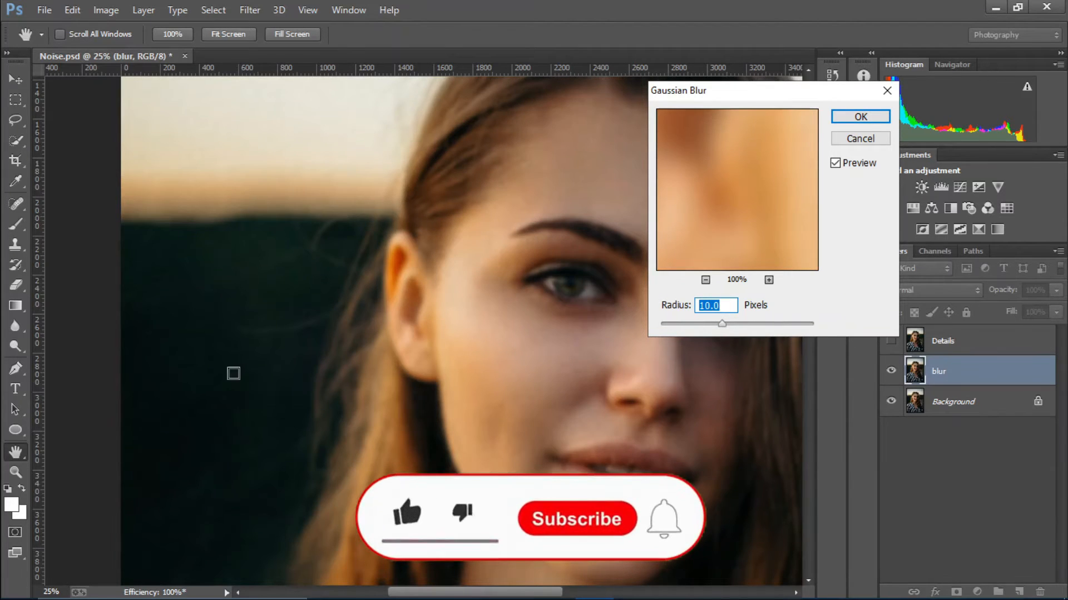
left_click_drag(732, 327, 732, 327)
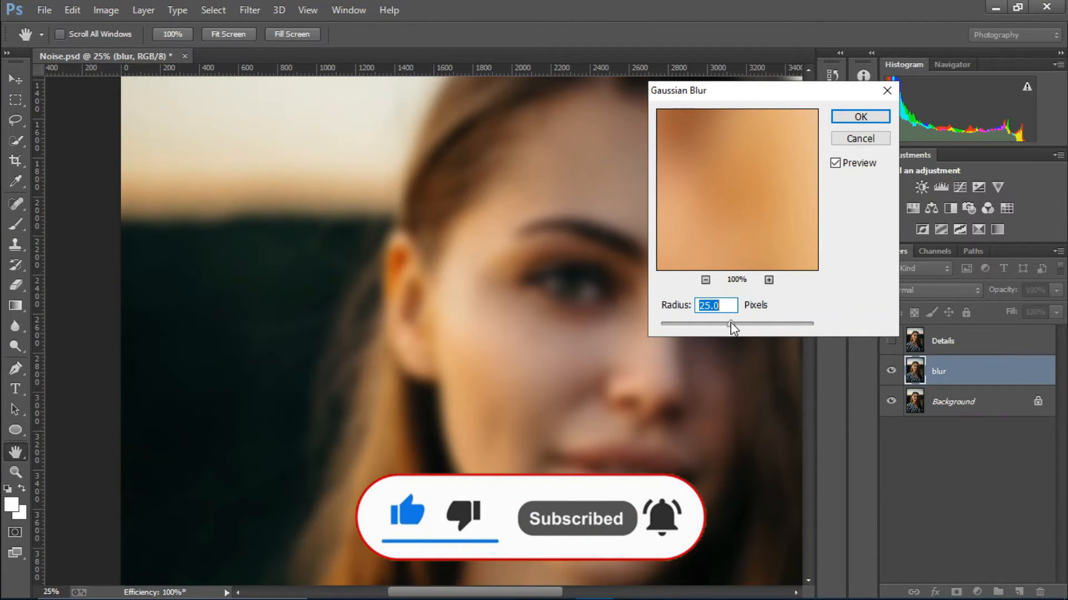
left_click(849, 117)
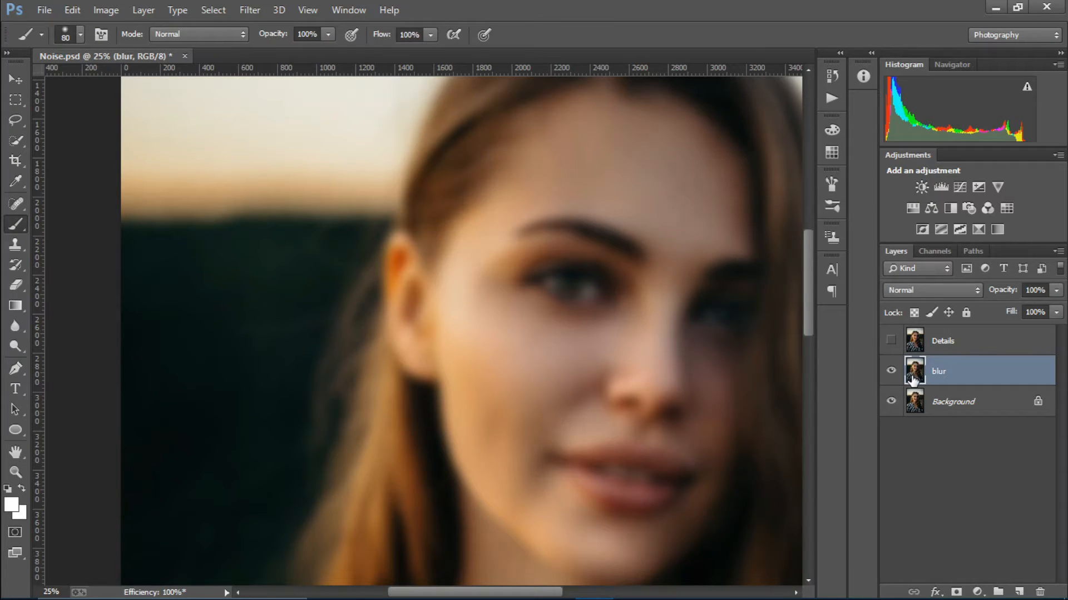
- Show the Details layer and run Apply Image on it using the blur layer, Subtract blending, scale 2 and offset 128
left_click(957, 350)
left_click(891, 340)
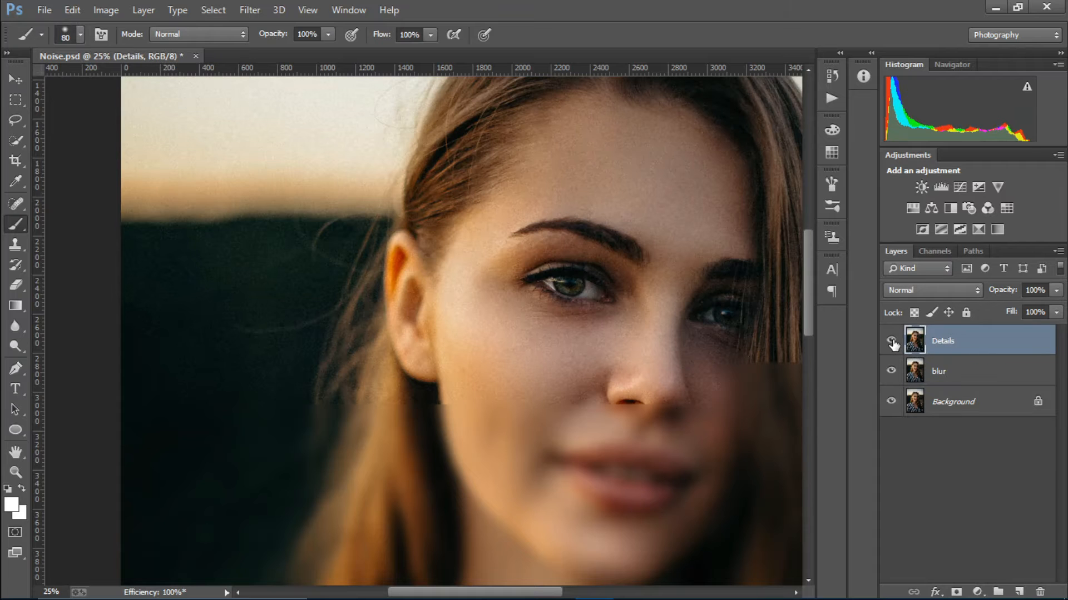
left_click(102, 9)
left_click(149, 234)
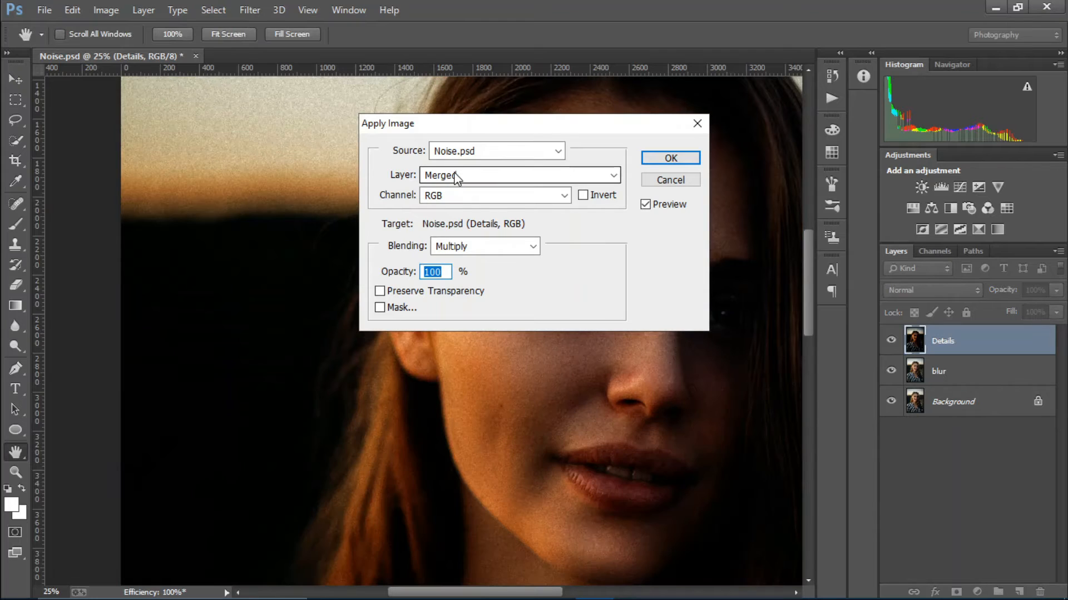
left_click(454, 173)
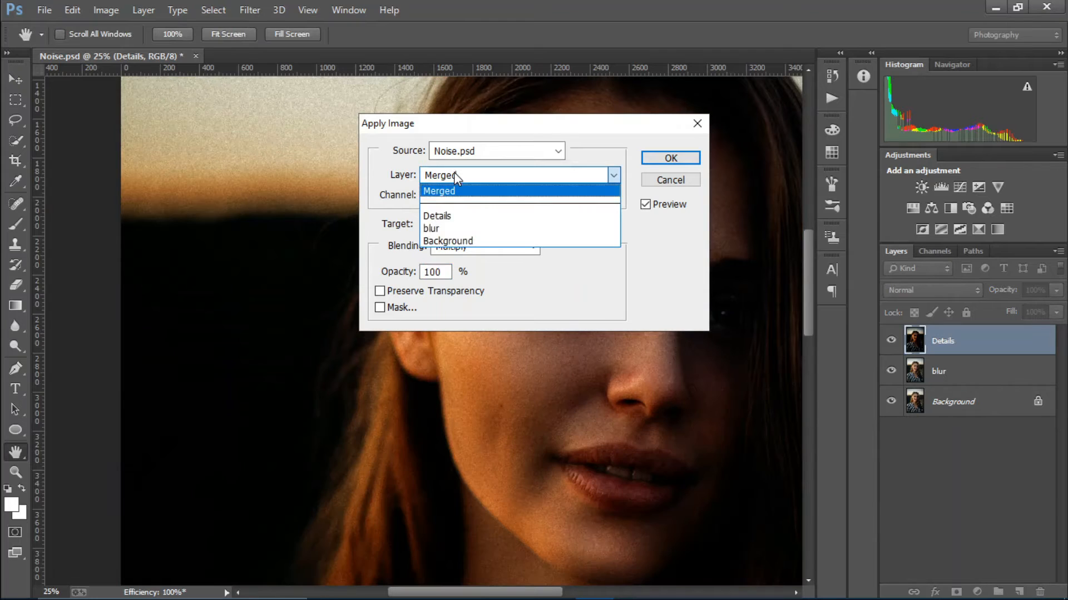
left_click(475, 229)
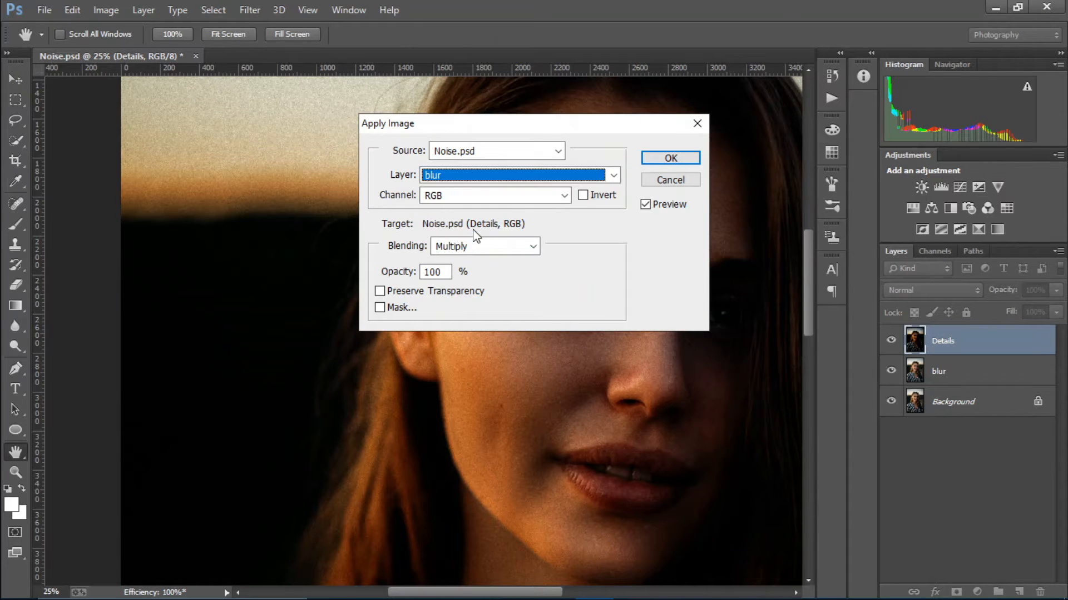
left_click(489, 250)
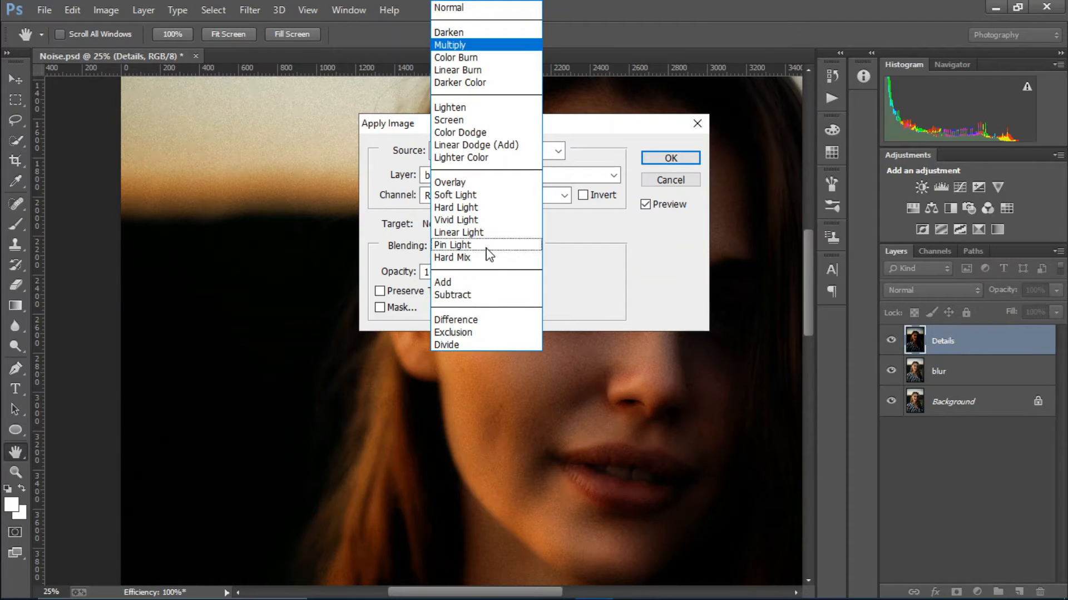
left_click(496, 296)
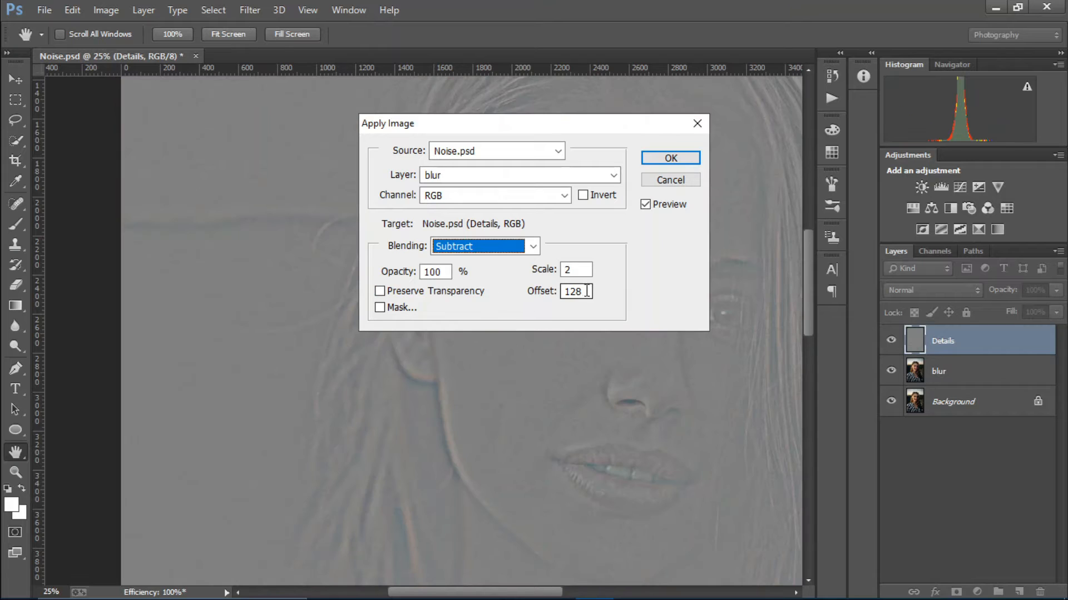
left_click(540, 291)
left_click(570, 269)
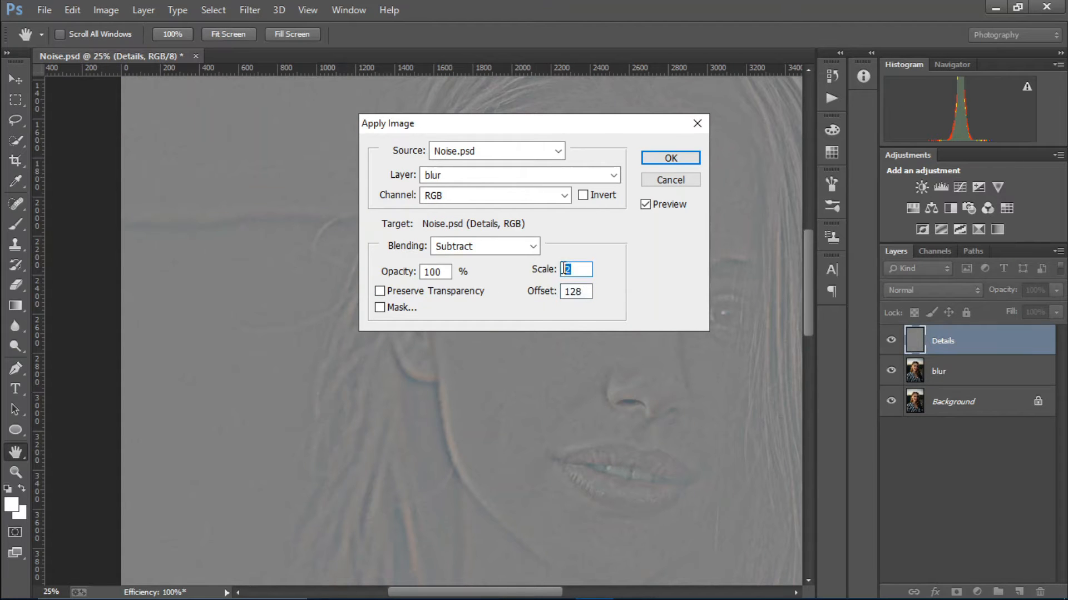
left_click(670, 158)
- Set the Details layer's blend mode to Linear Light
key("b")
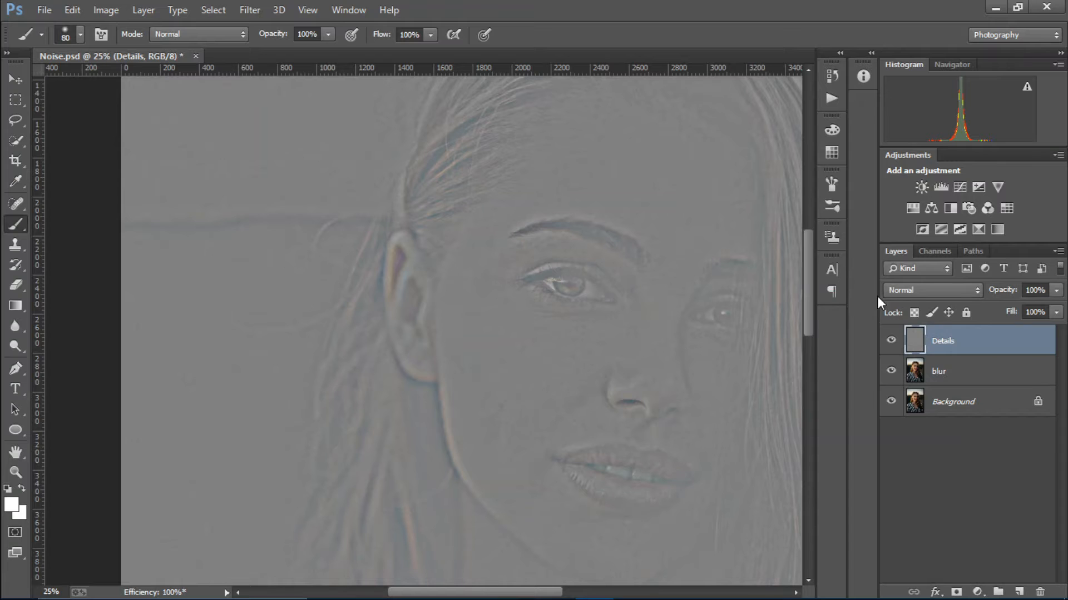
left_click(916, 292)
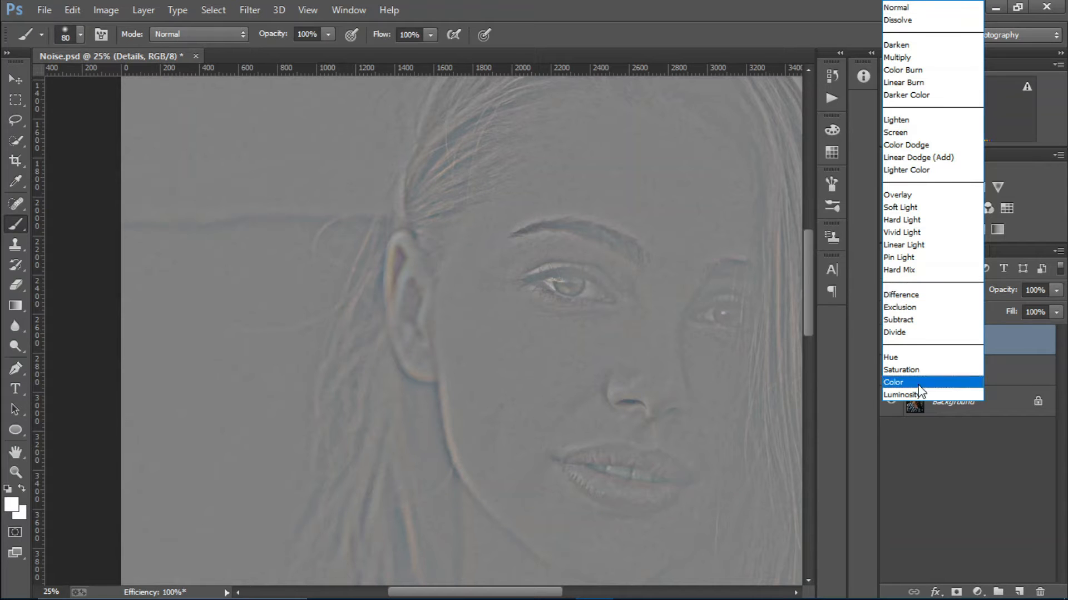
left_click(920, 245)
- Group the Details and blur layers and name the group Noise Reduction
left_click(952, 381, "shift")
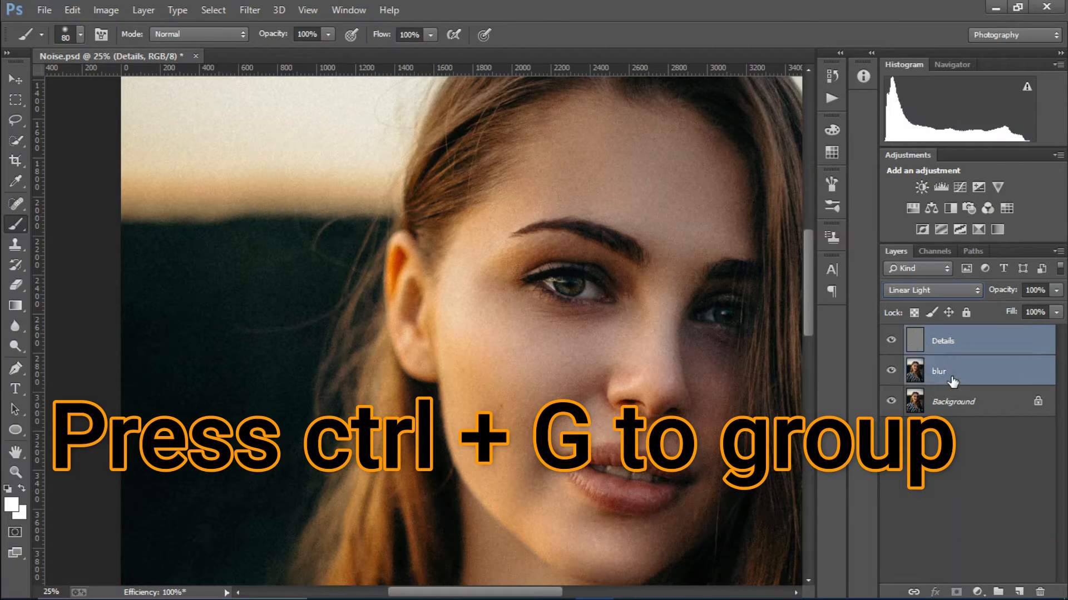
key("ctrl+g")
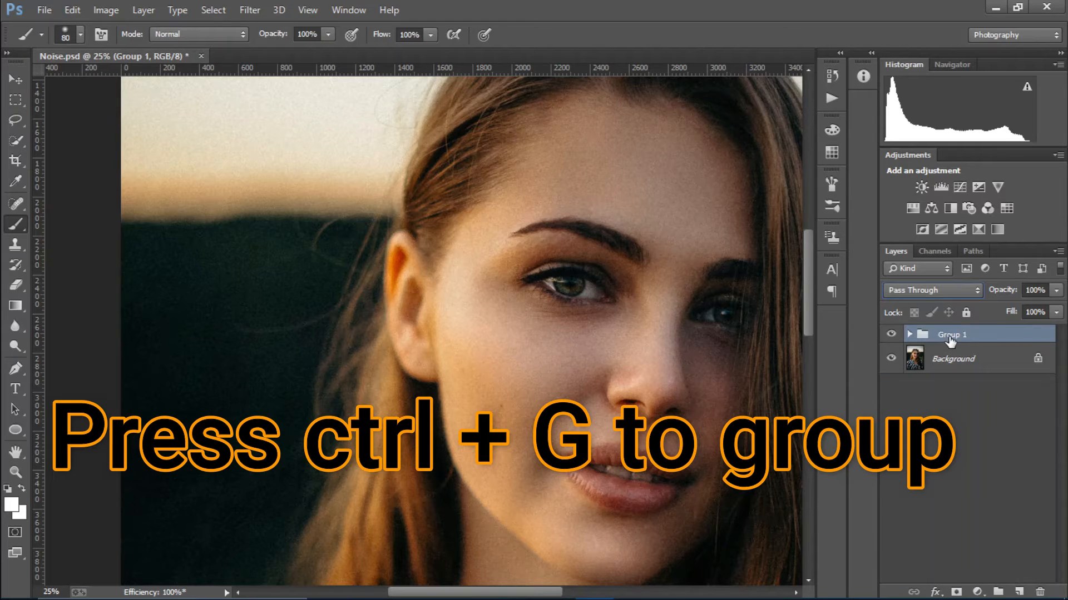
double_click(951, 335)
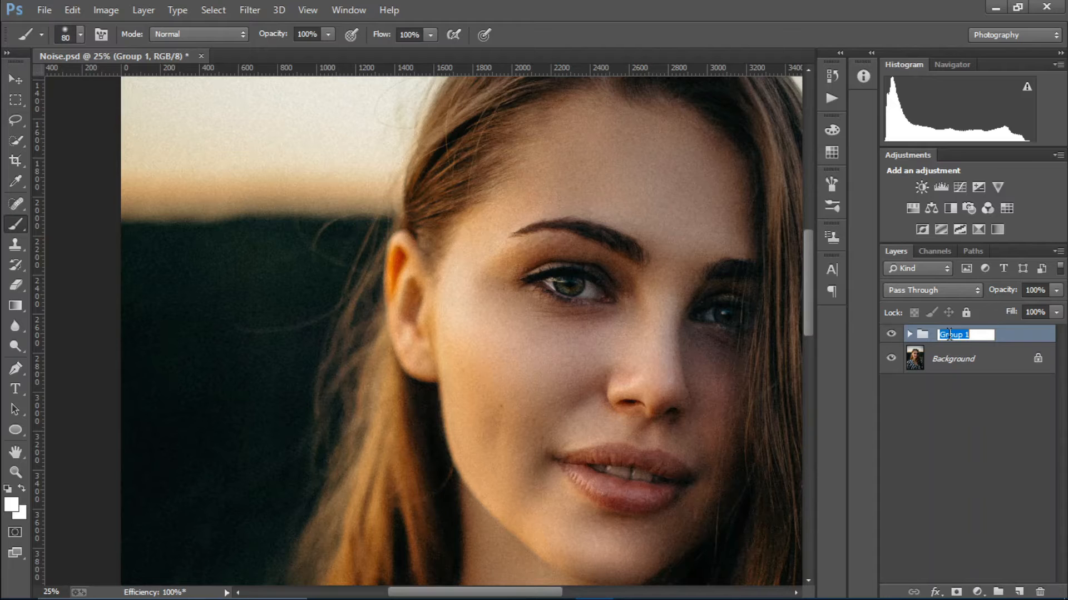
type("Noise Reduction")
key("Return")
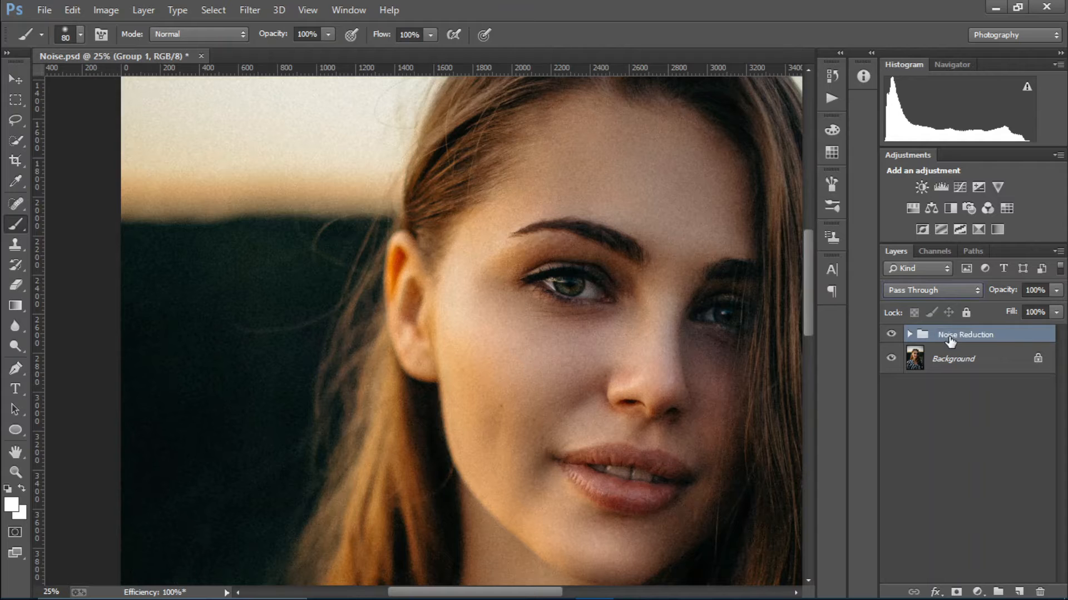
- Start Reduce Noise on the Details layer inside the Noise Reduction group, with strength 8 and Preserve Details 13%
left_click(959, 428)
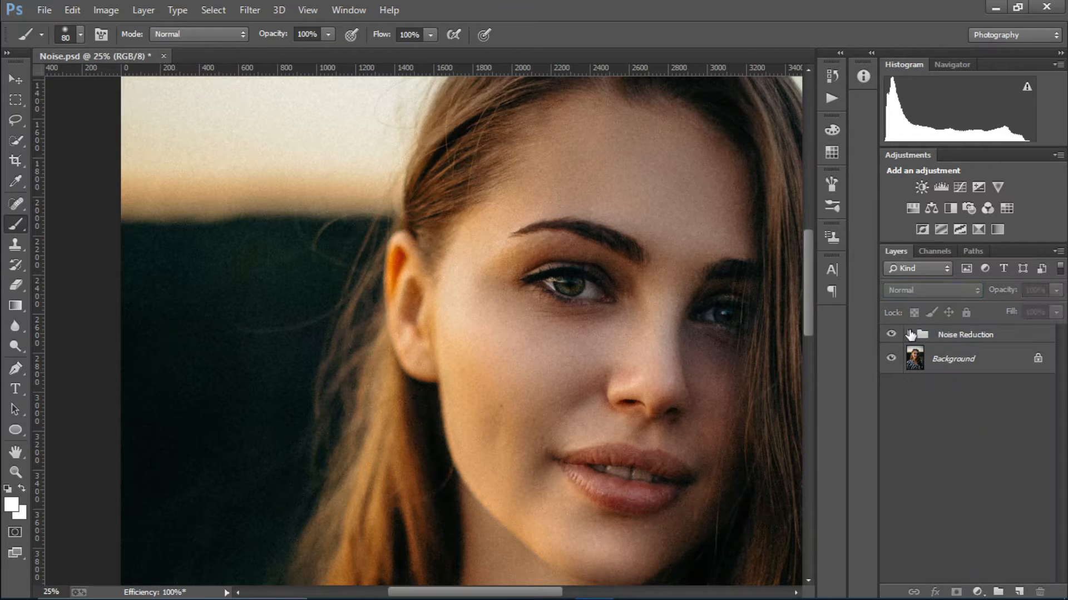
left_click(910, 334)
left_click(974, 360)
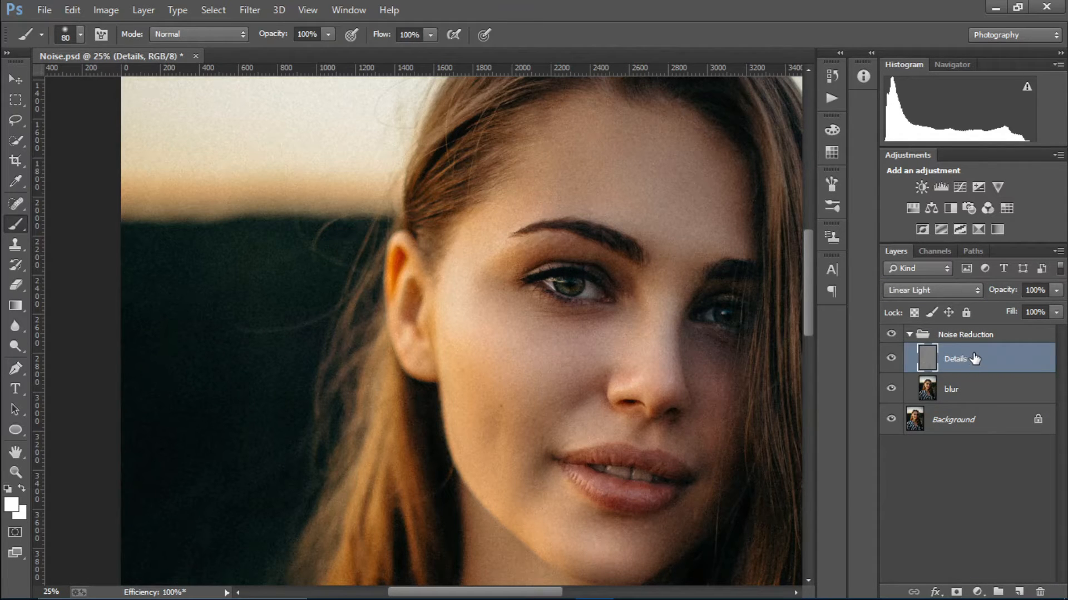
left_click(249, 10)
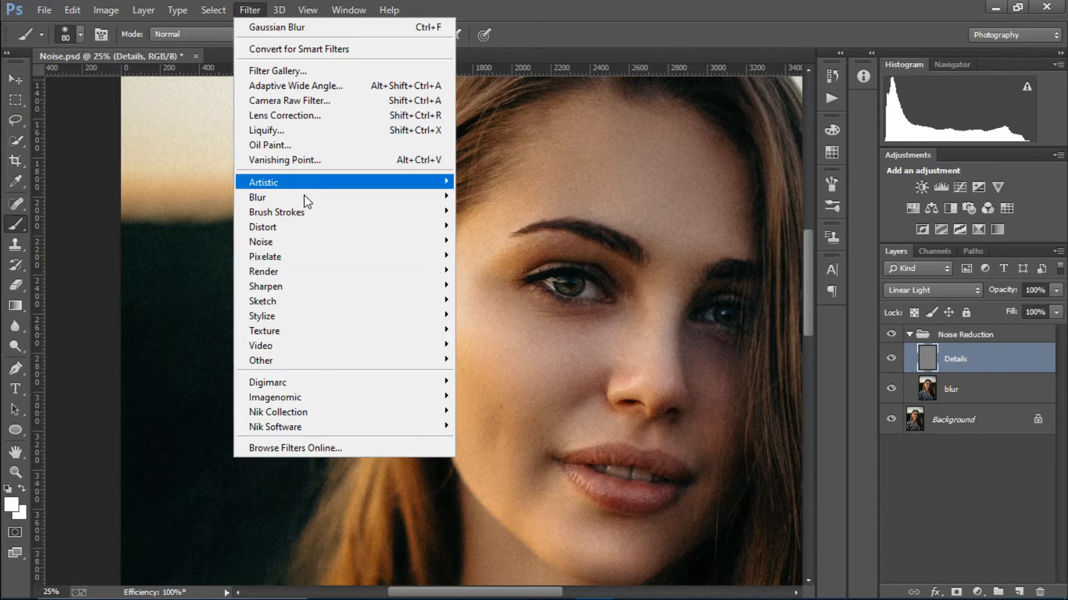
mouse_move(305, 245)
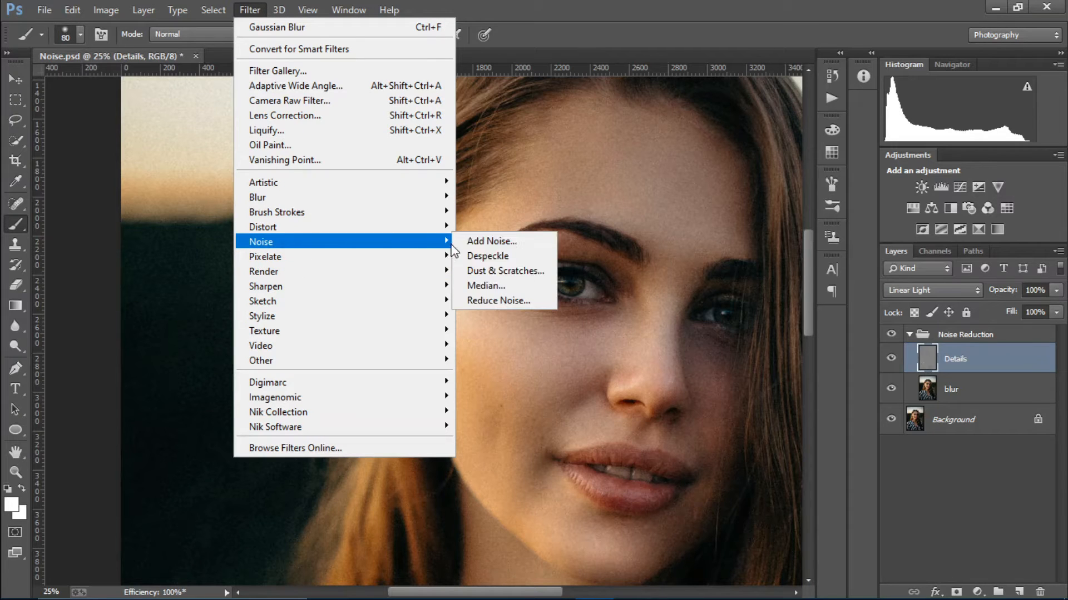
left_click(484, 286)
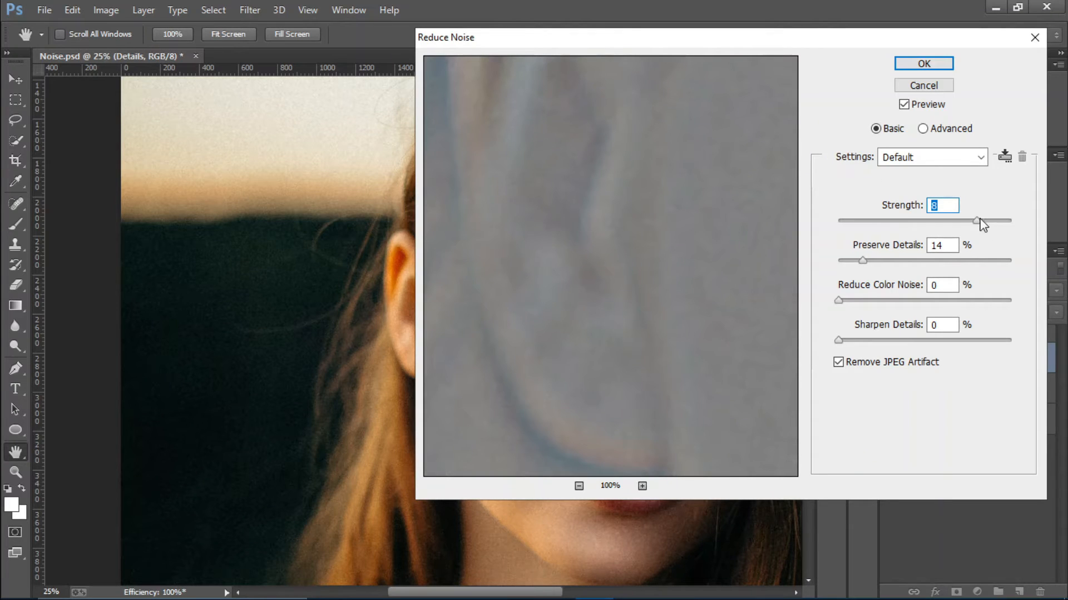
mouse_move(978, 222)
left_mouse_down()
mouse_move(969, 222)
mouse_move(981, 221)
left_mouse_up()
left_click_drag(862, 261, 864, 268)
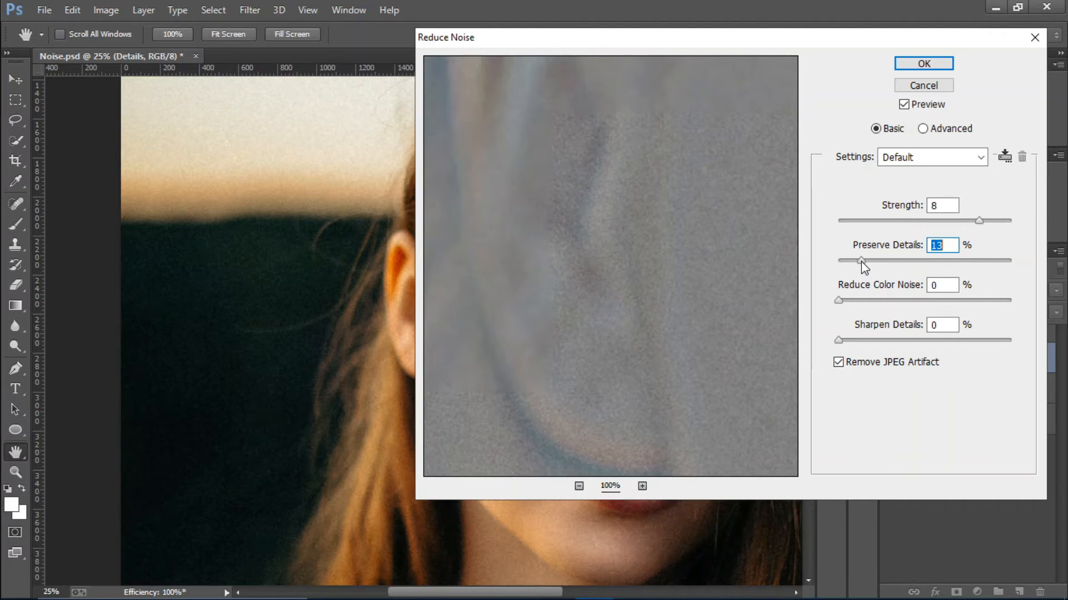
key("Tab")
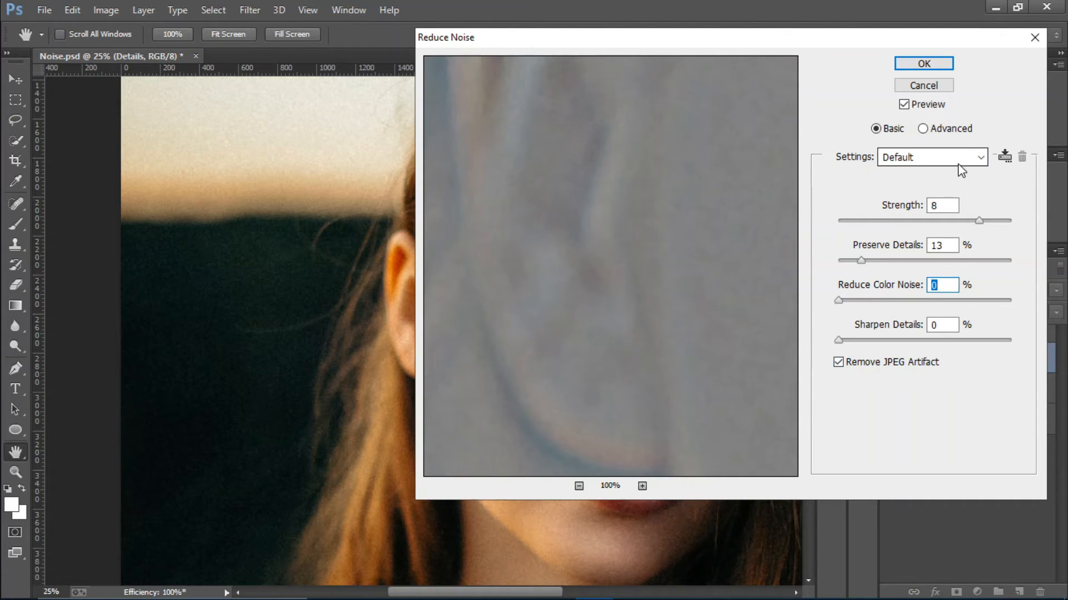
- Switch Reduce Noise to Advanced and set the Red channel's strength to 9 and Preserve Details to 13%
left_click(947, 133)
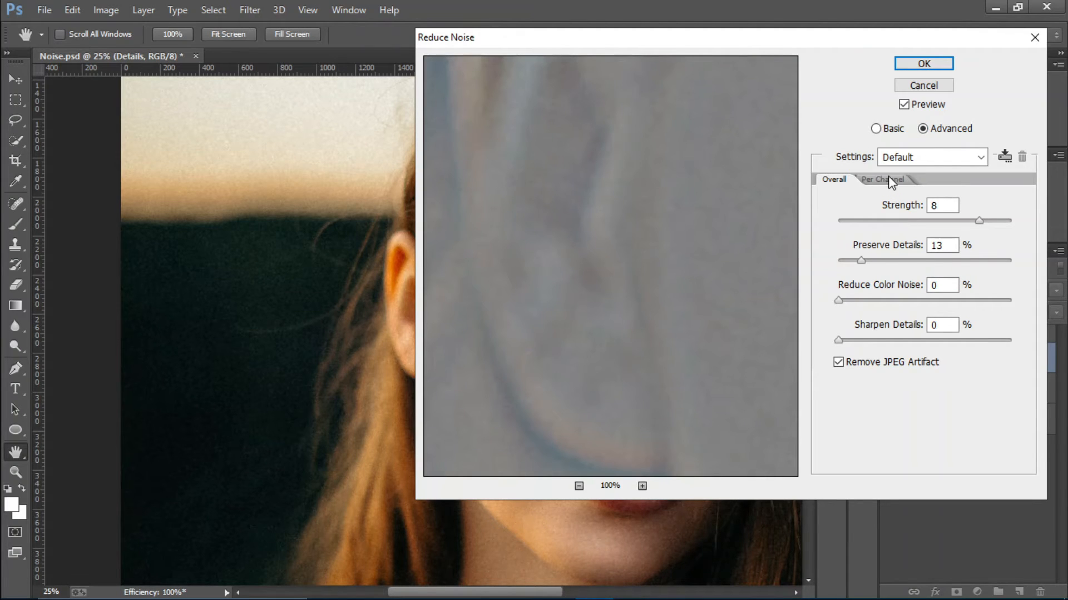
left_click(881, 180)
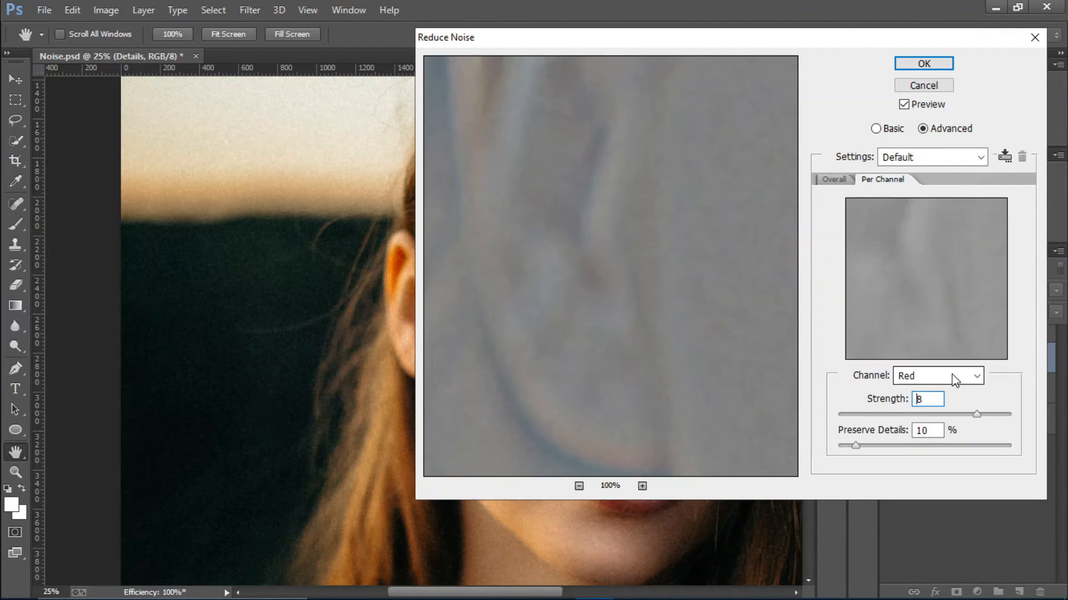
left_click(952, 378)
left_click(951, 390)
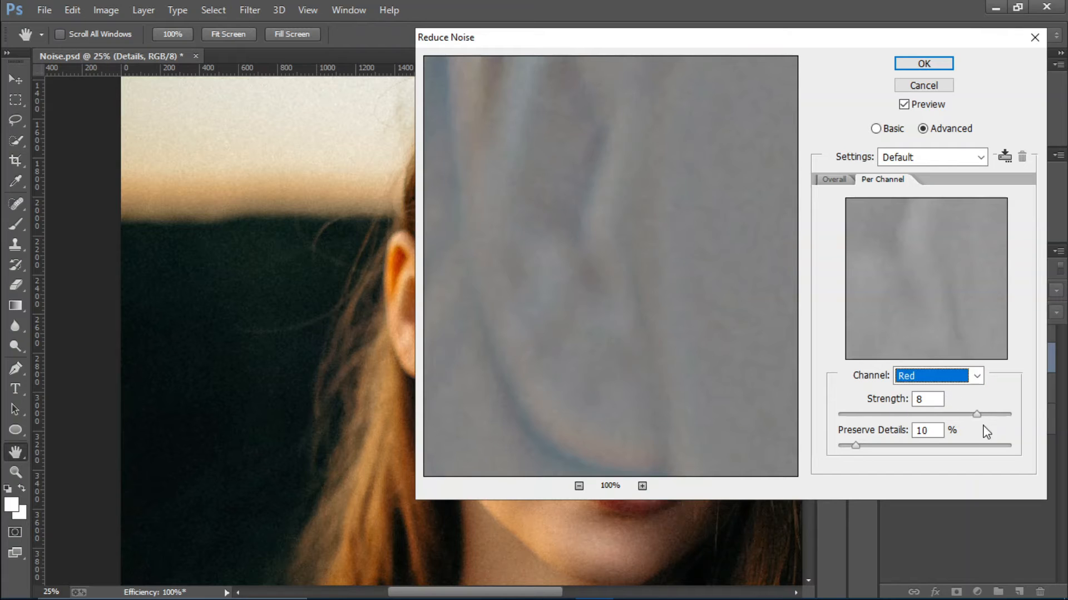
left_click_drag(979, 417, 985, 418)
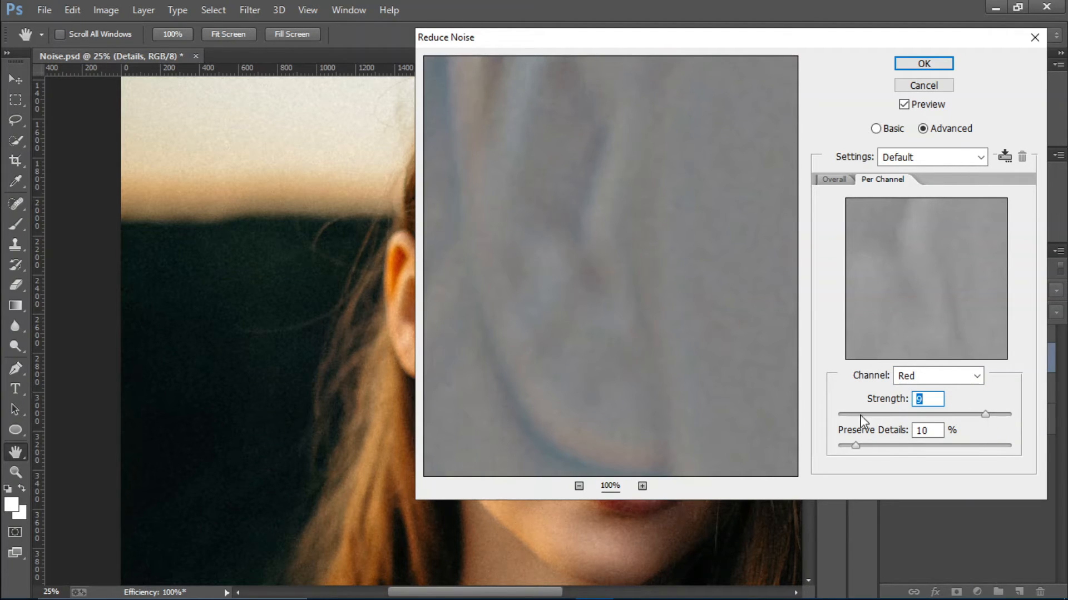
left_click_drag(854, 445, 860, 446)
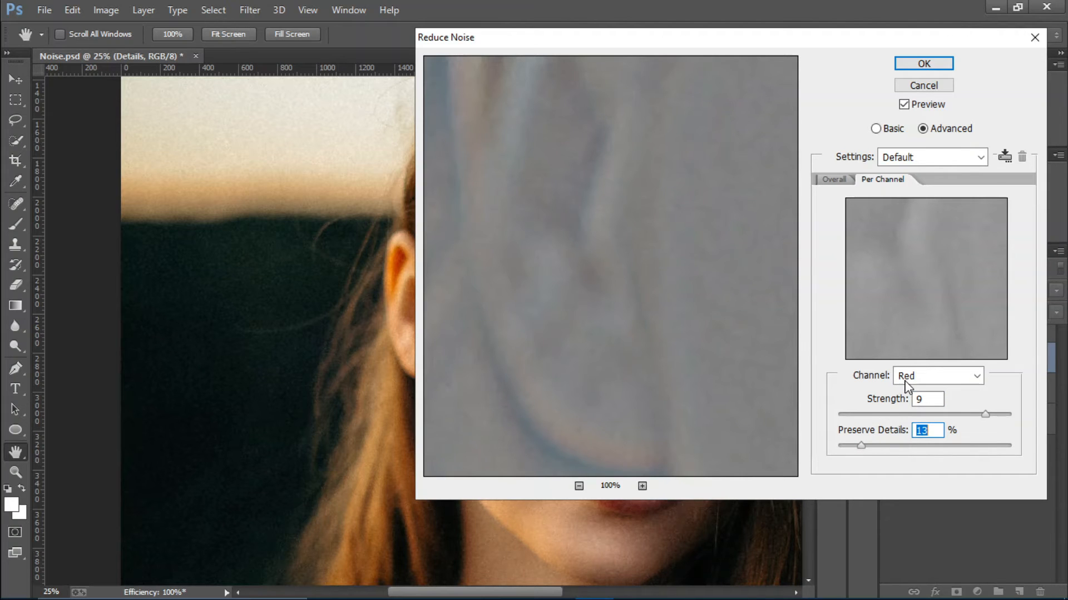
- Set the Green channel's noise reduction strength to 9 and its Preserve Details to 8%
left_click(941, 378)
left_click(941, 378)
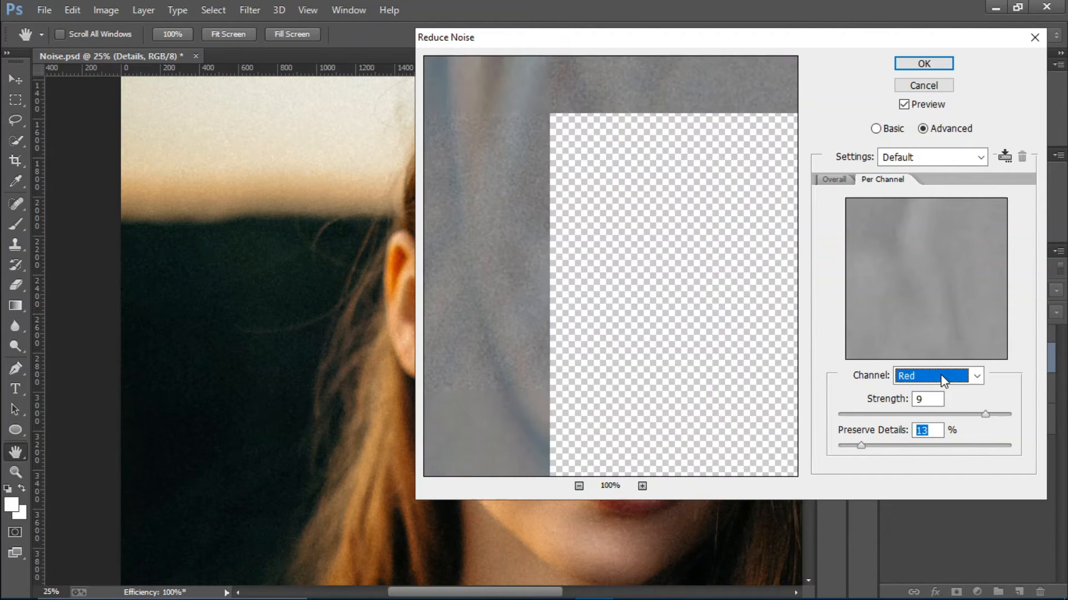
left_click(942, 378)
left_click(960, 405)
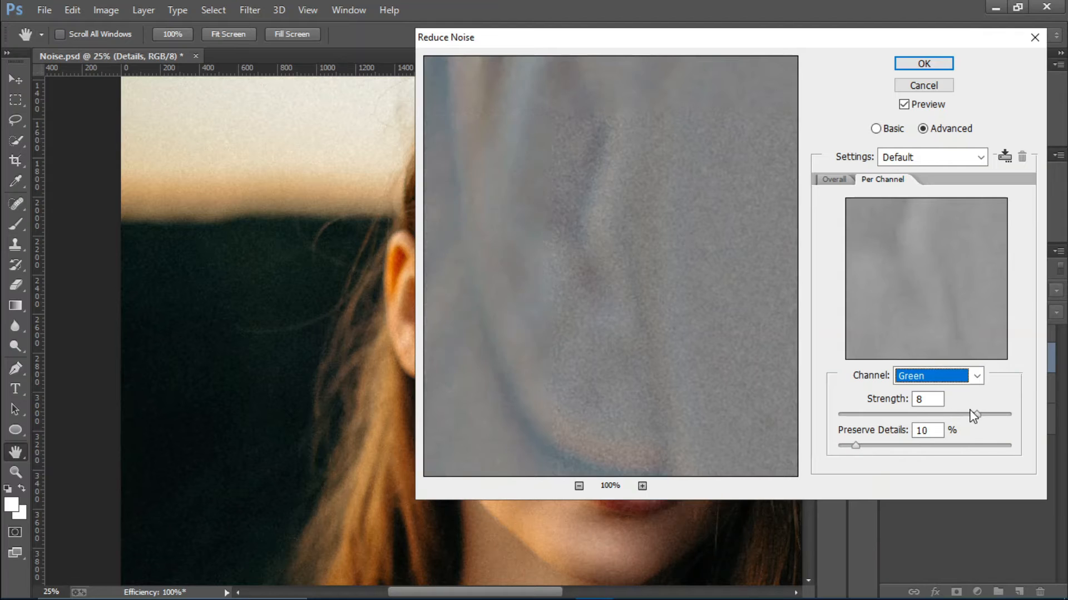
left_click(983, 416)
left_click_drag(982, 411, 986, 413)
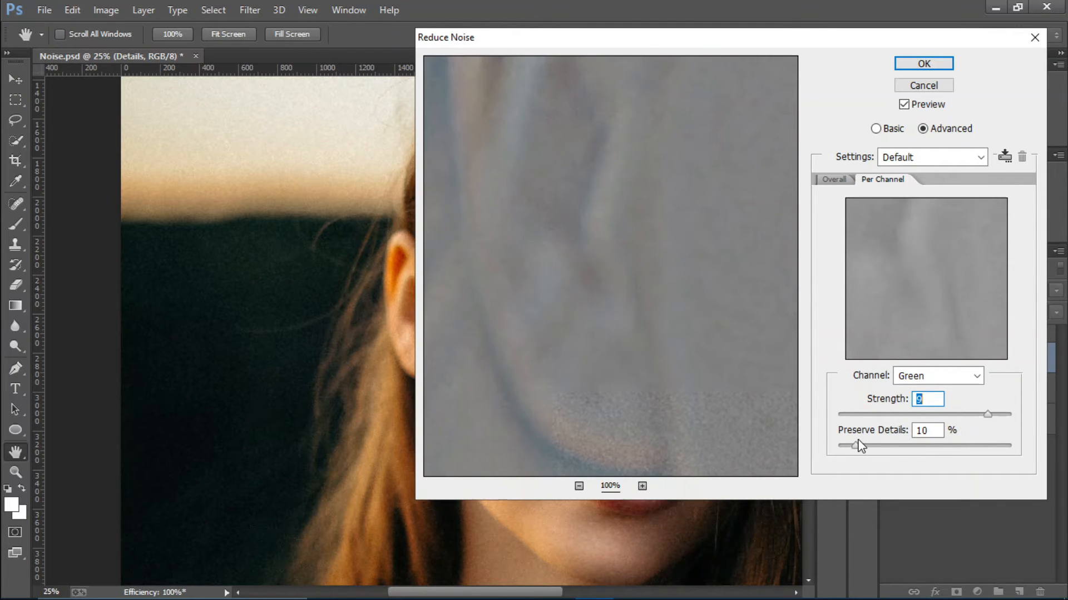
left_click_drag(857, 452, 852, 451)
left_click_drag(537, 177, 657, 390)
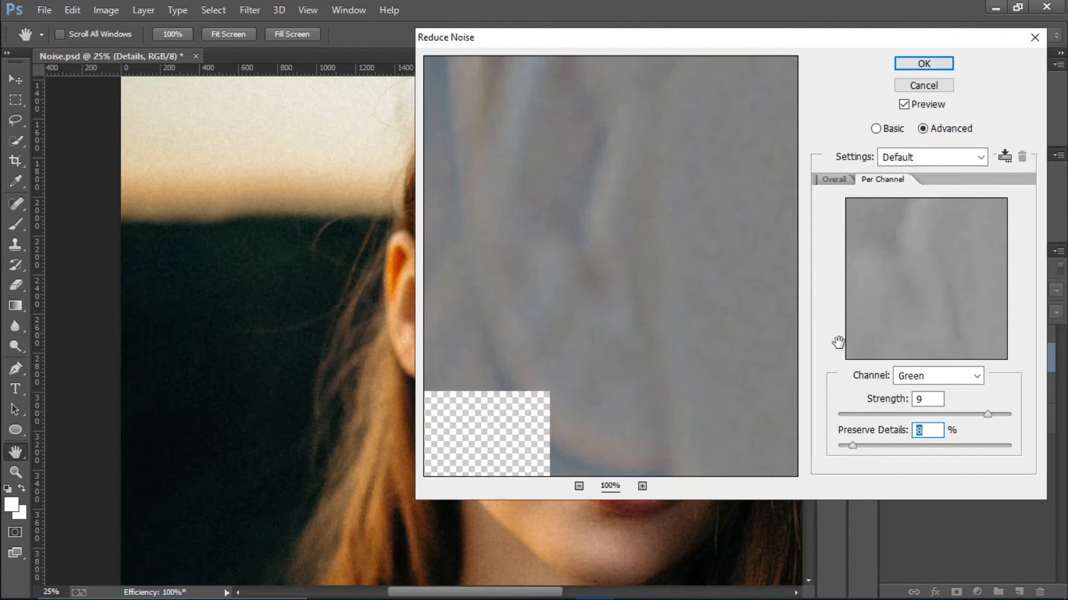
- Set the Blue channel's strength to 8, lower its Preserve Details slightly, and apply the Reduce Noise filter
left_click(974, 376)
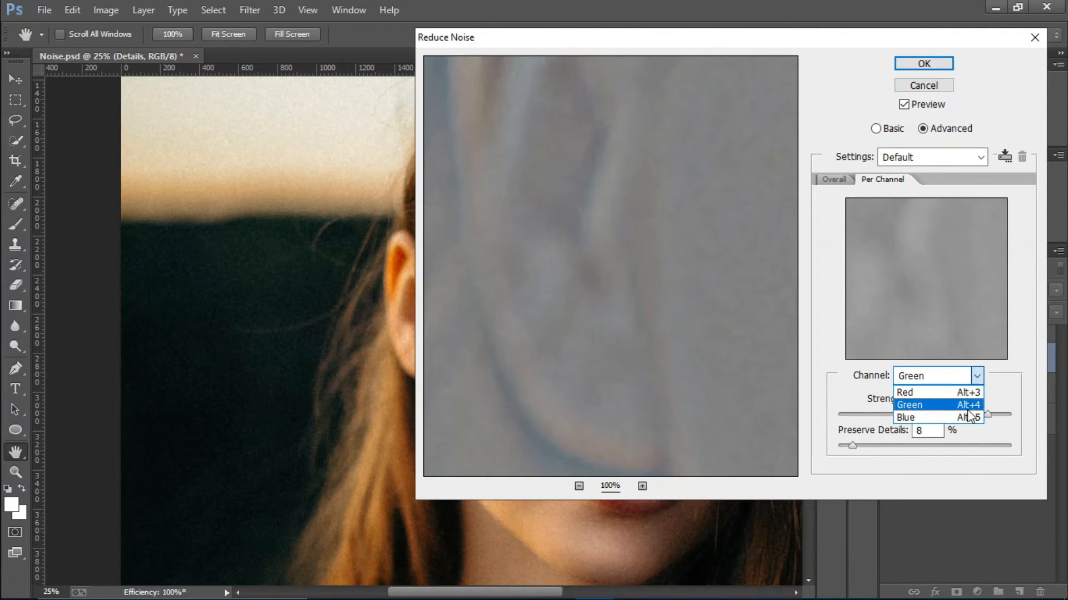
left_click(952, 418)
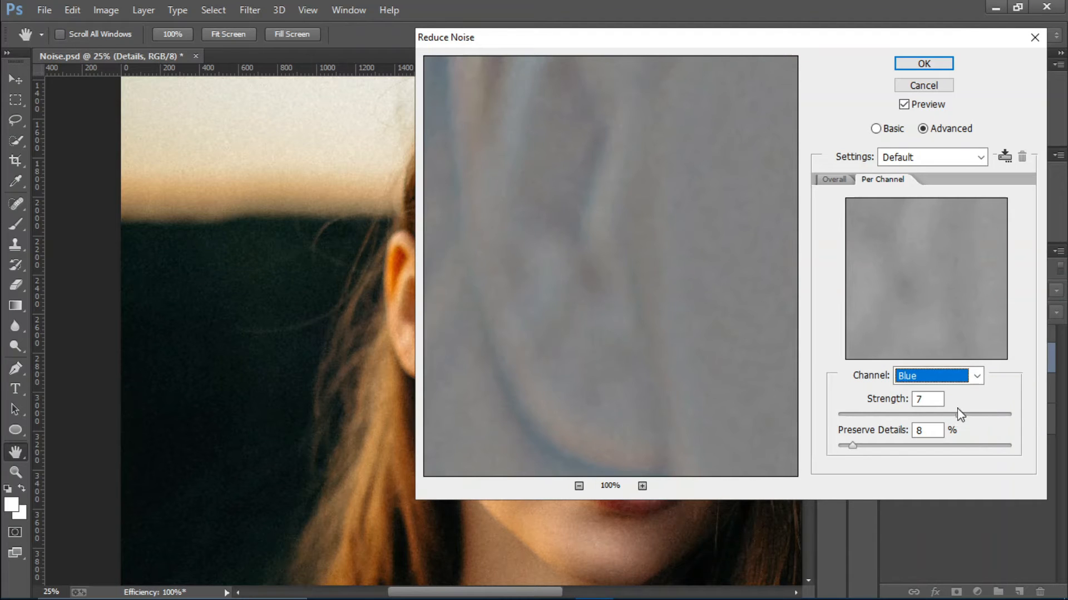
left_click(967, 415)
left_click_drag(966, 414, 979, 416)
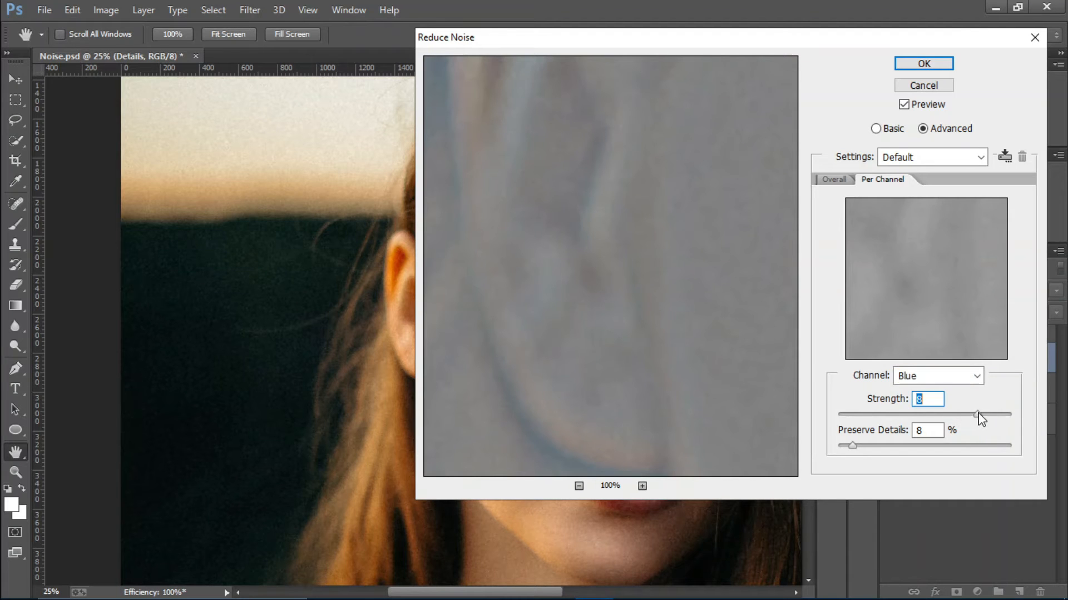
left_click(853, 445)
left_click_drag(852, 443, 849, 445)
left_click(924, 65)
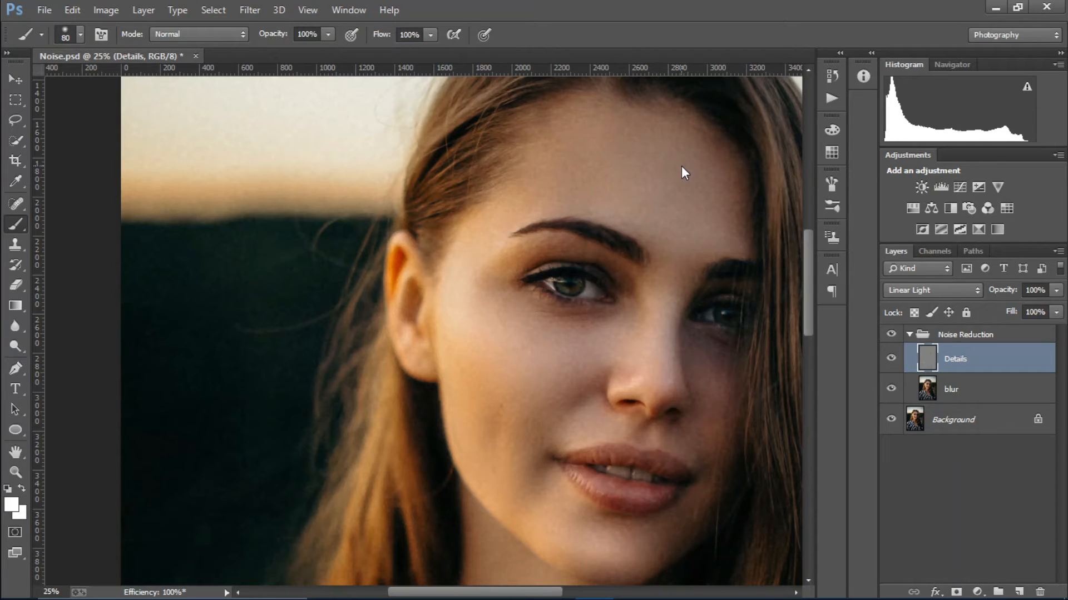
- Collapse the Noise Reduction group and toggle its visibility to compare the portrait with and without noise reduction
left_click(909, 335)
left_click(891, 335)
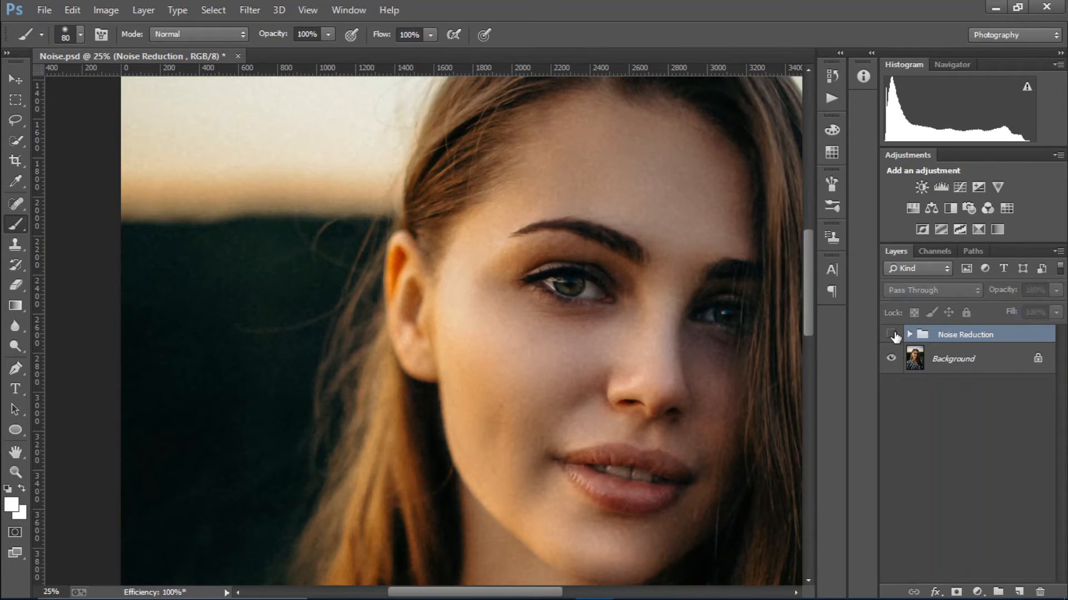
left_click(891, 334)
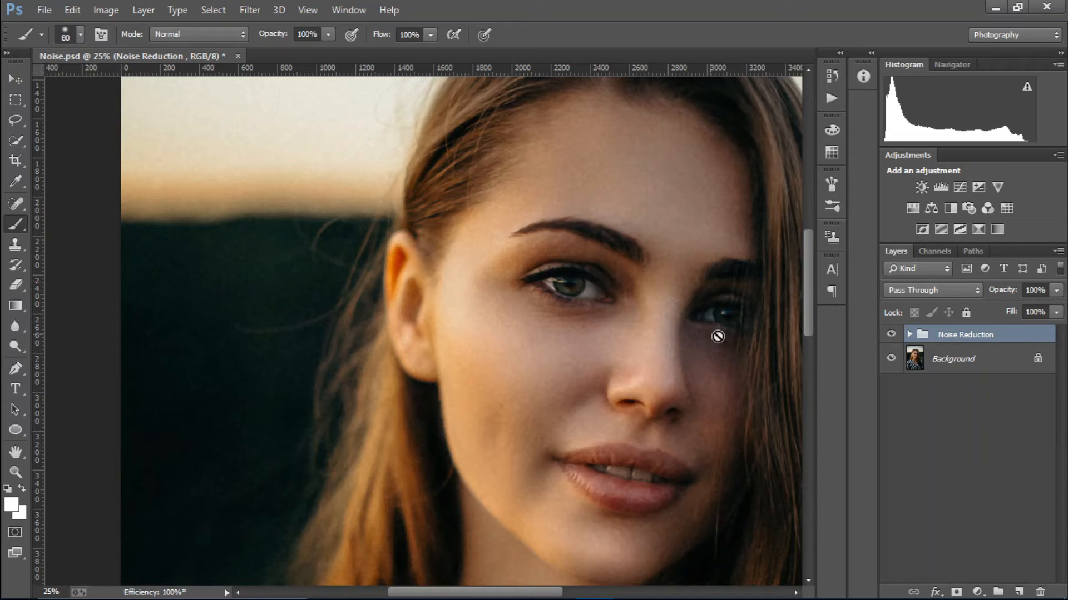
- Duplicate the Background layer twice, naming the upper copy Sharpness and the lower copy Blur
left_click(964, 363)
key("ctrl+j")
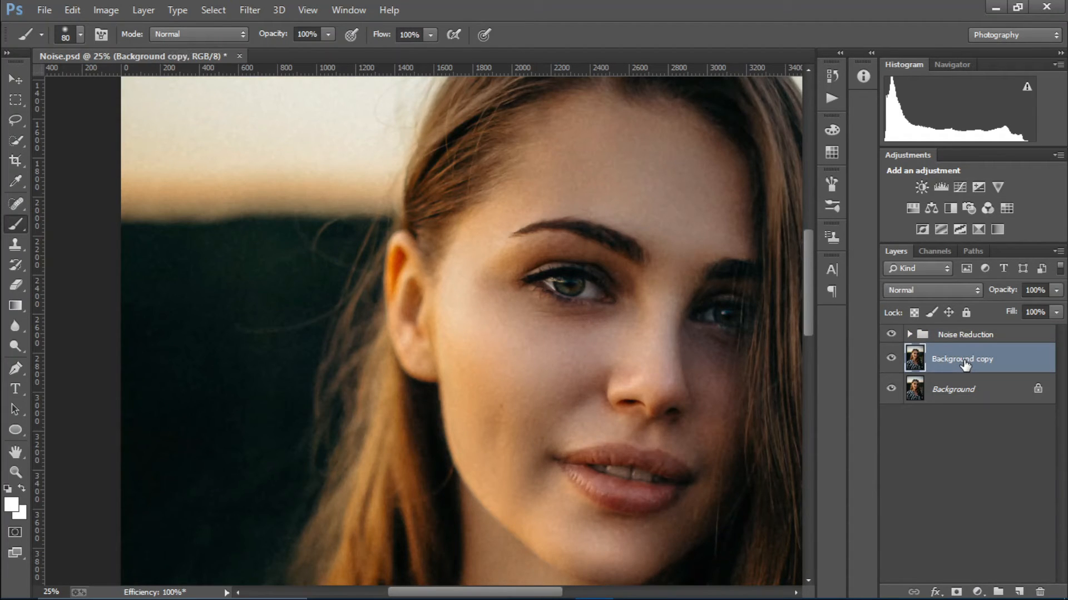
key("ctrl+j")
double_click(965, 361)
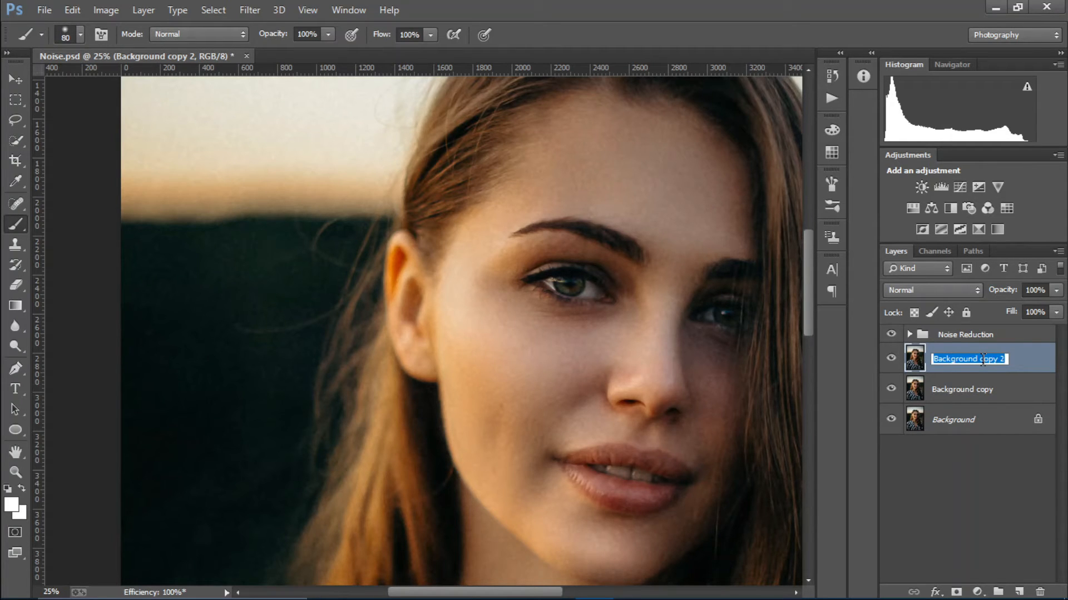
type("Sharpness")
key("Return")
double_click(985, 388)
type("Blur")
key("Return")
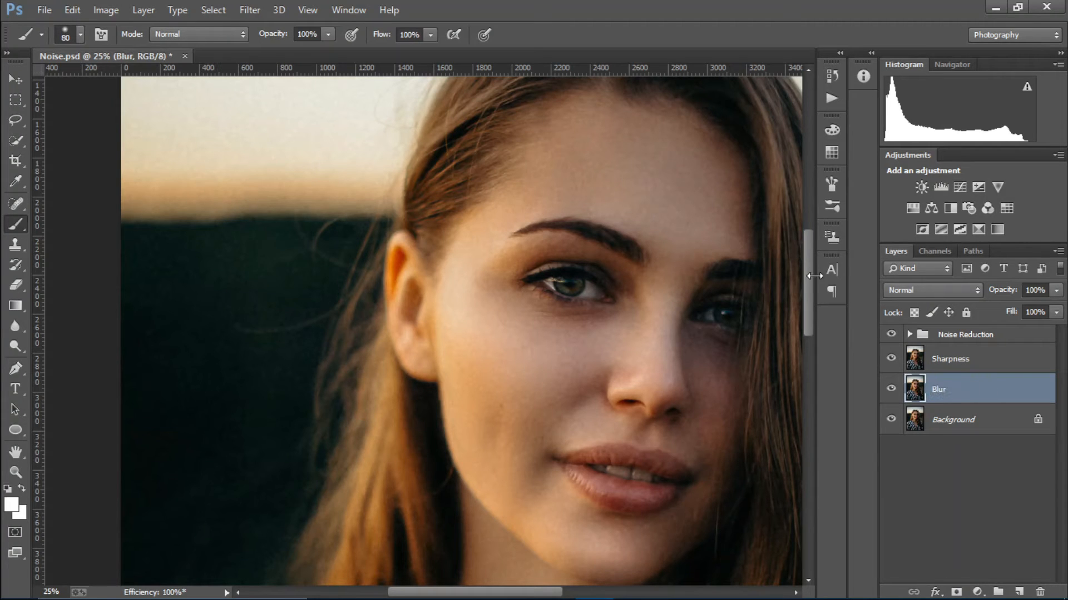
- Apply a Gaussian Blur with a 25-pixel radius to the Blur layer
left_click(253, 8)
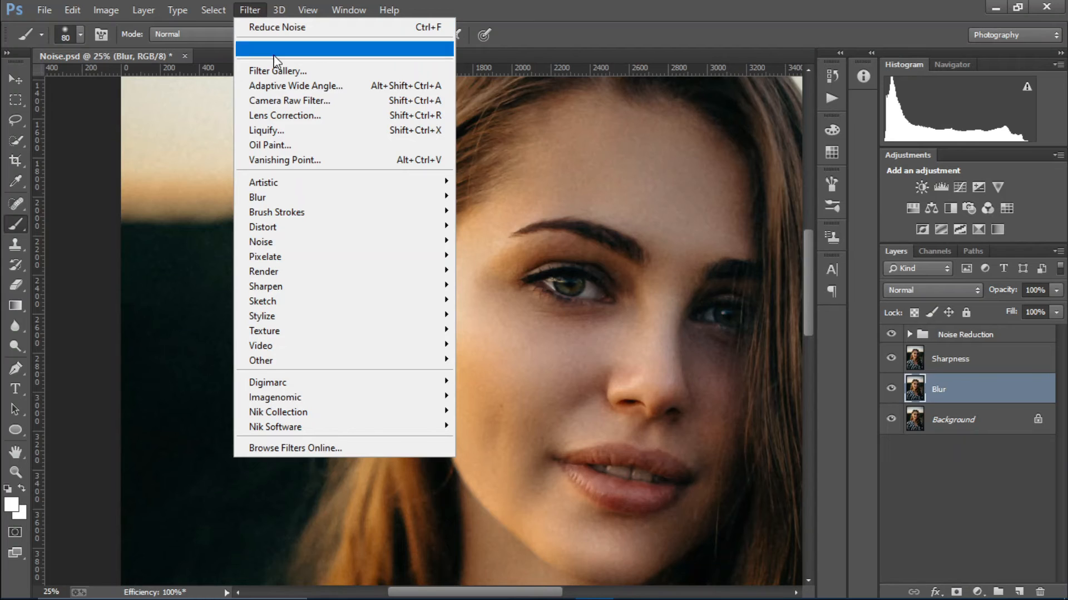
mouse_move(454, 200)
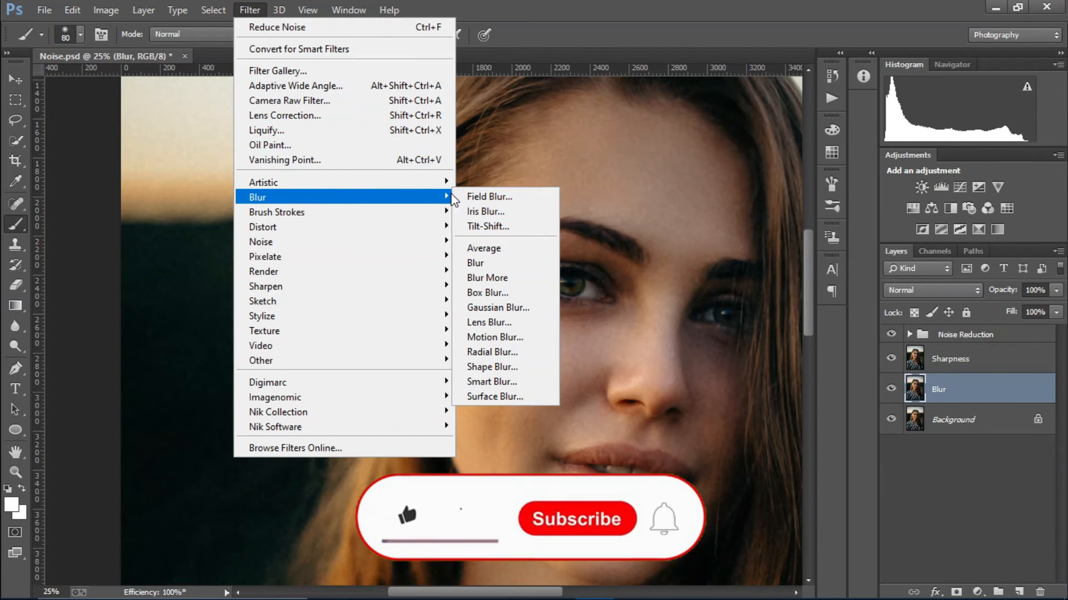
left_click(500, 306)
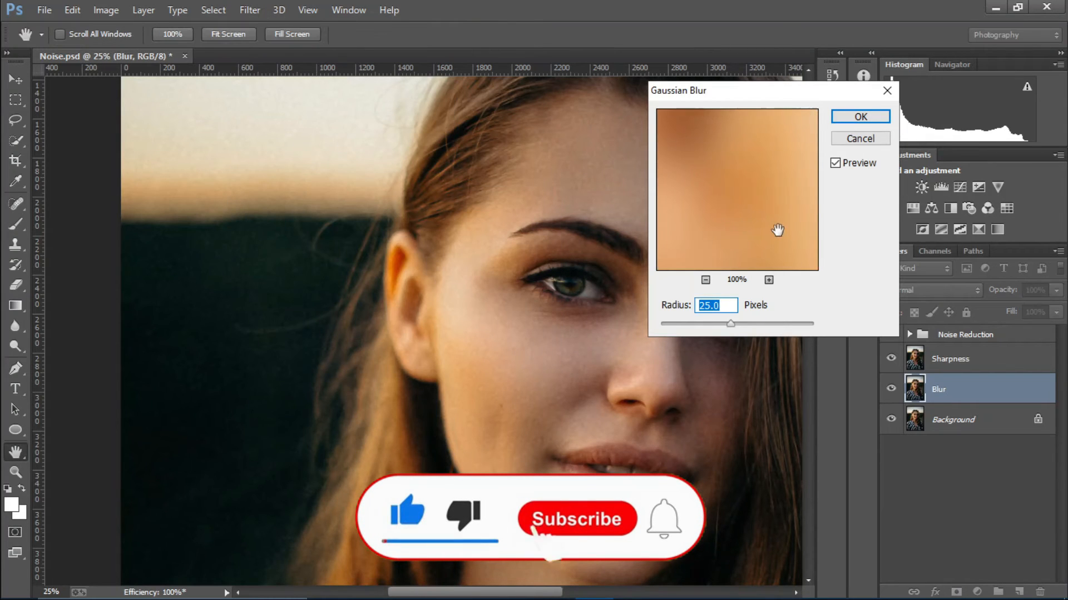
left_click(860, 116)
key("b")
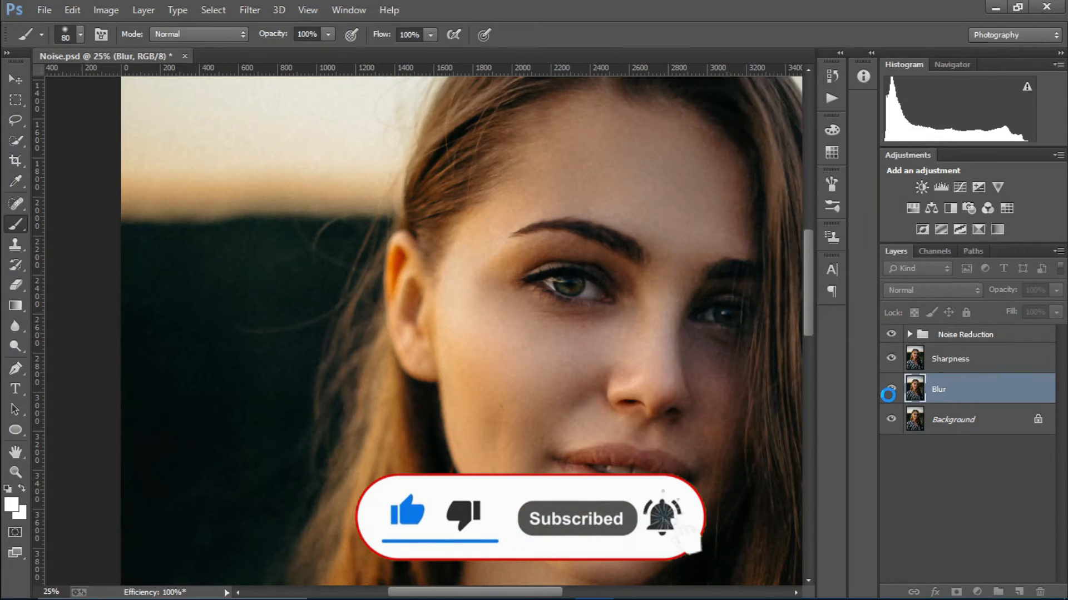
- Run Apply Image on Sharpness with the Blur layer, Subtract, scale 2 and offset 128, and set its blend mode to Linear Light
left_click(1003, 361)
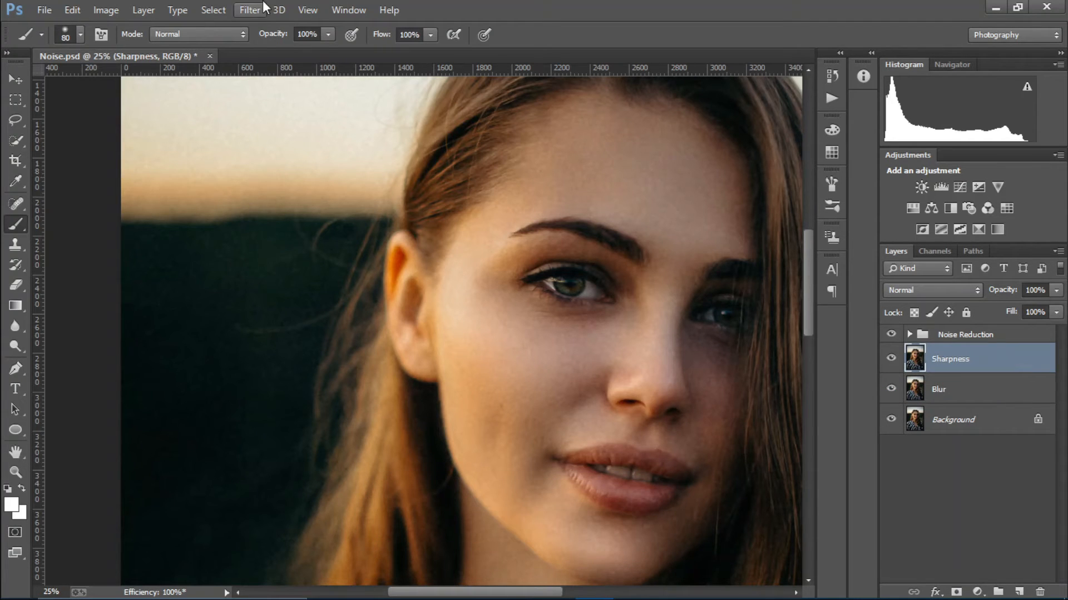
left_click(105, 10)
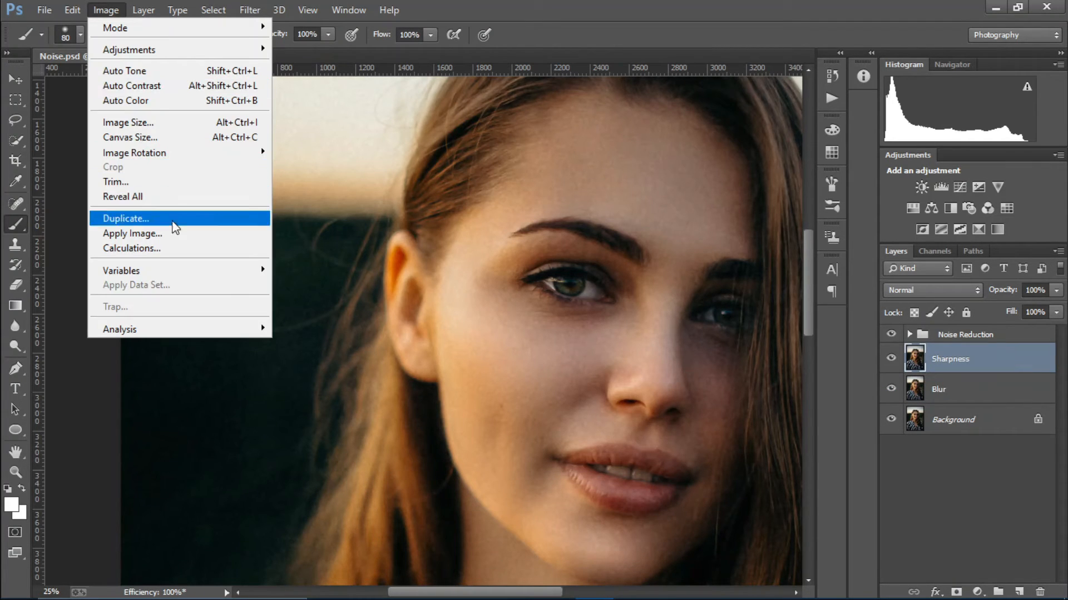
left_click(180, 234)
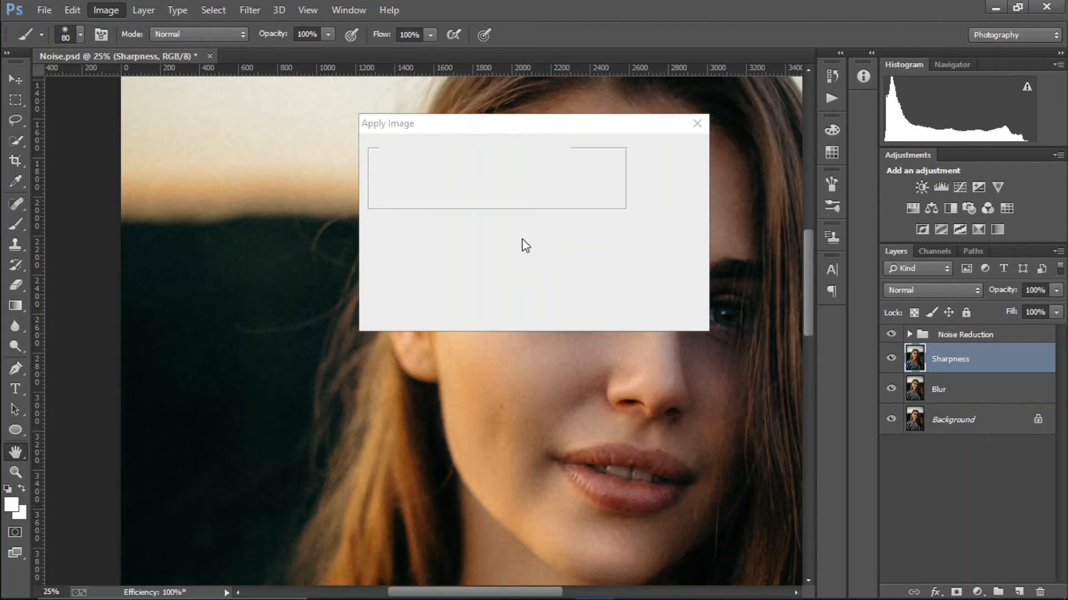
left_click(502, 177)
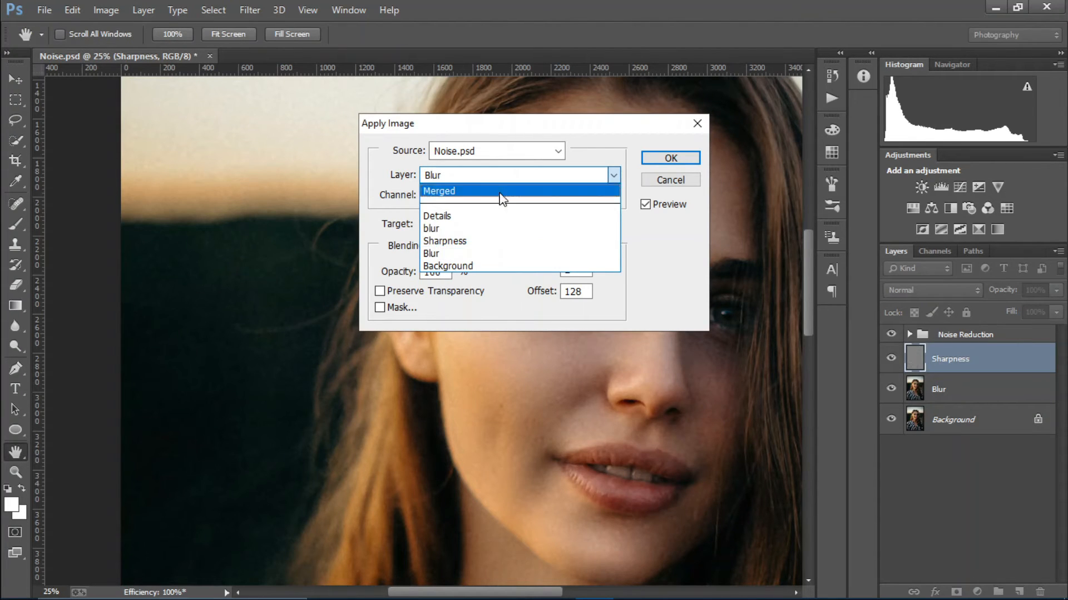
left_click(512, 254)
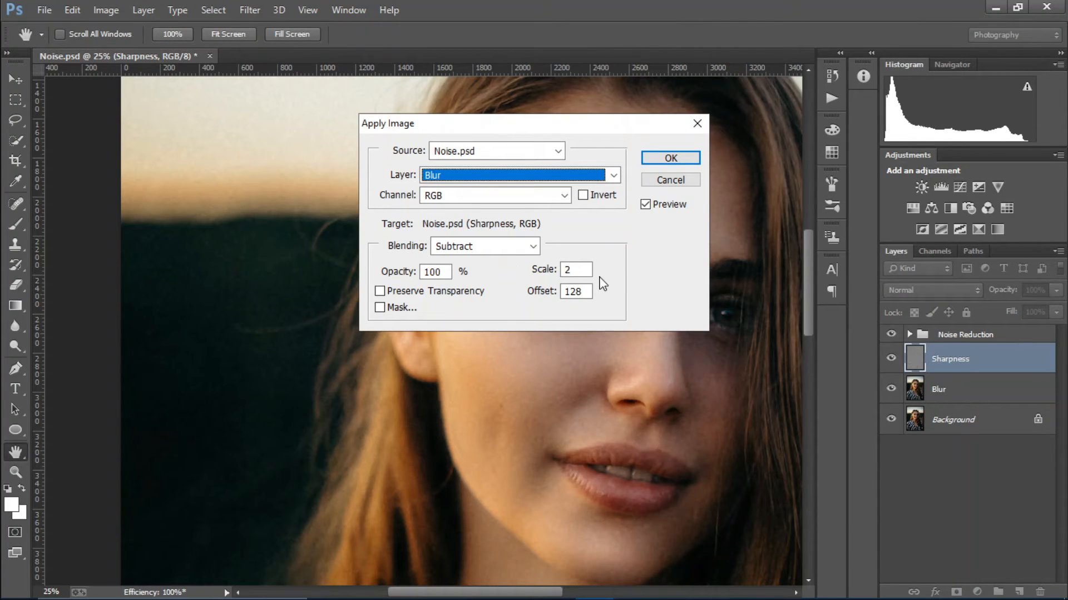
left_click(670, 158)
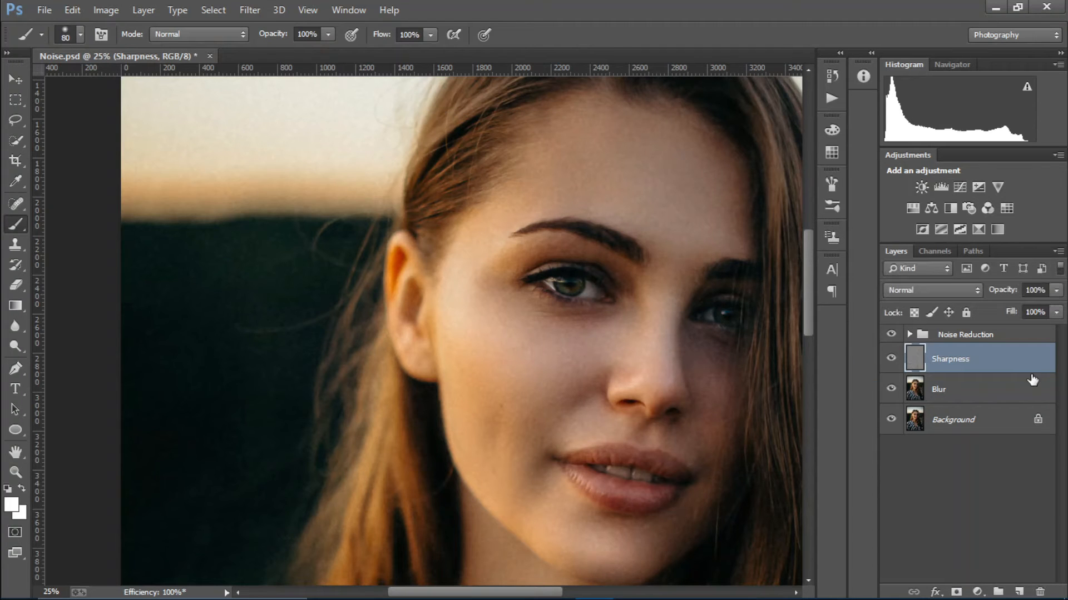
left_click(944, 292)
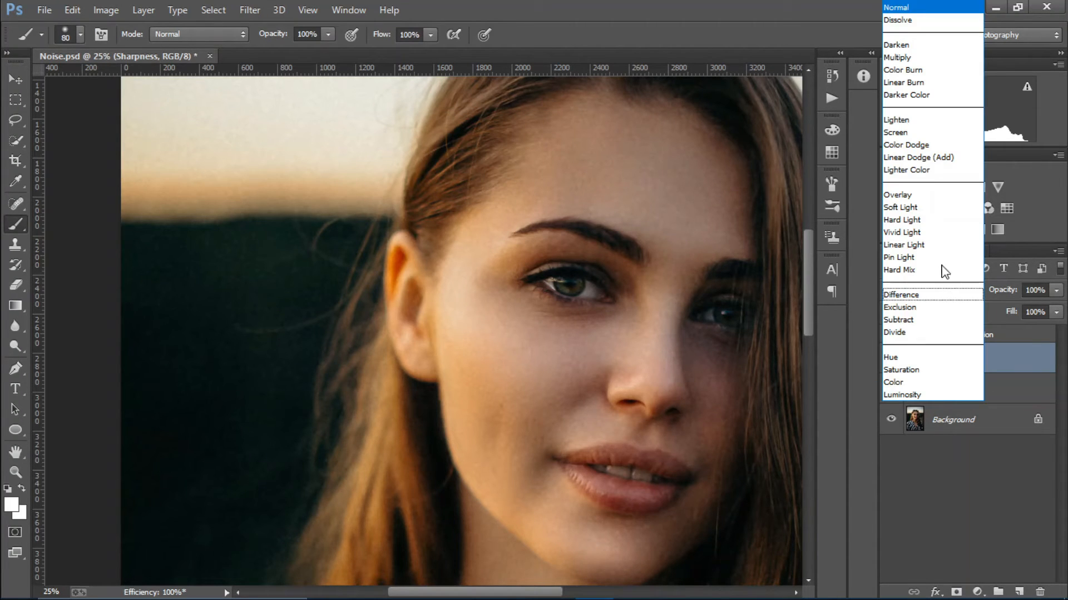
left_click(941, 250)
- Move the Sharpness and Blur layers above the Noise Reduction group and select the Sharpness layer
left_click(976, 389)
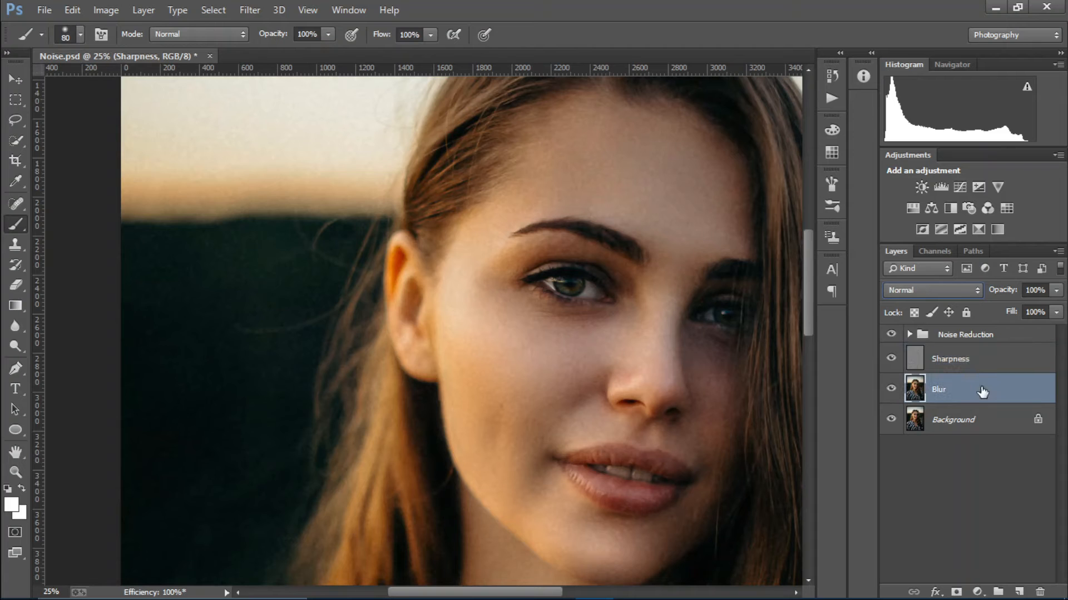
left_click(978, 365, "shift")
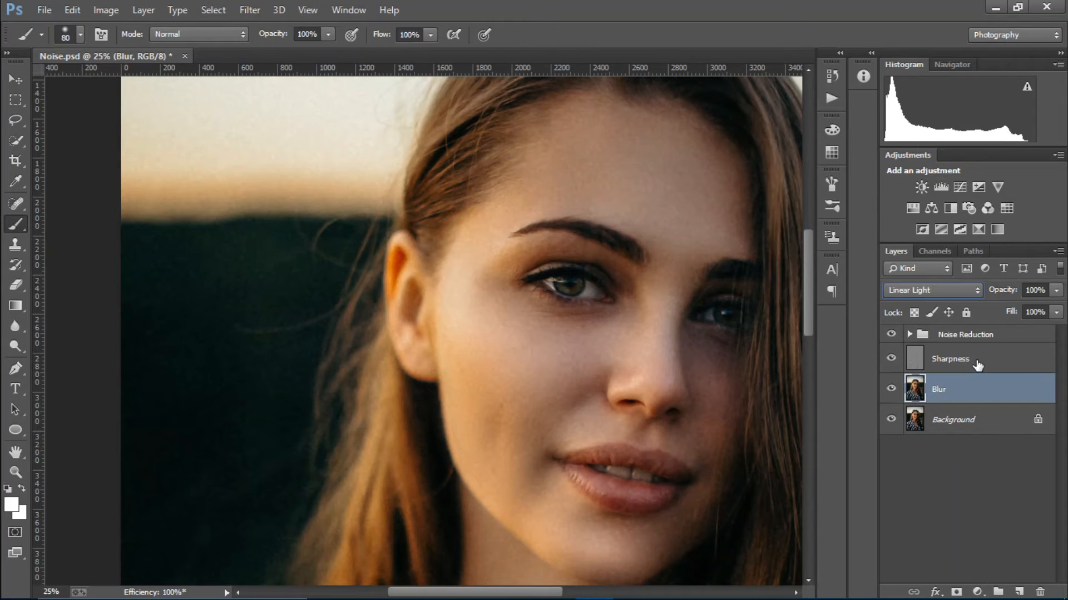
left_click_drag(1002, 362, 988, 326)
left_click(990, 366)
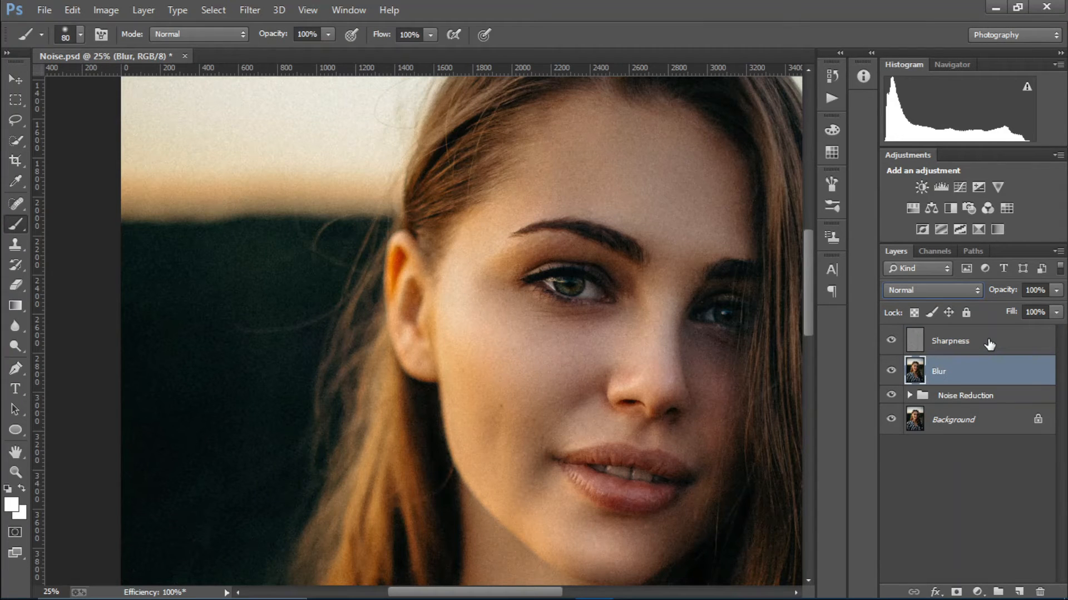
left_click(989, 343)
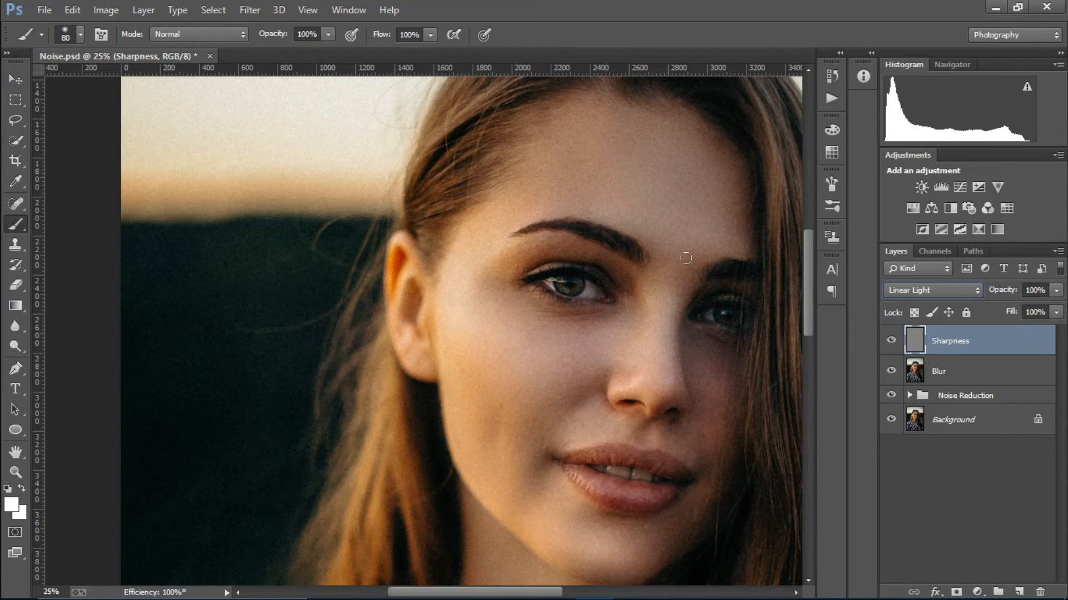
left_click(961, 371)
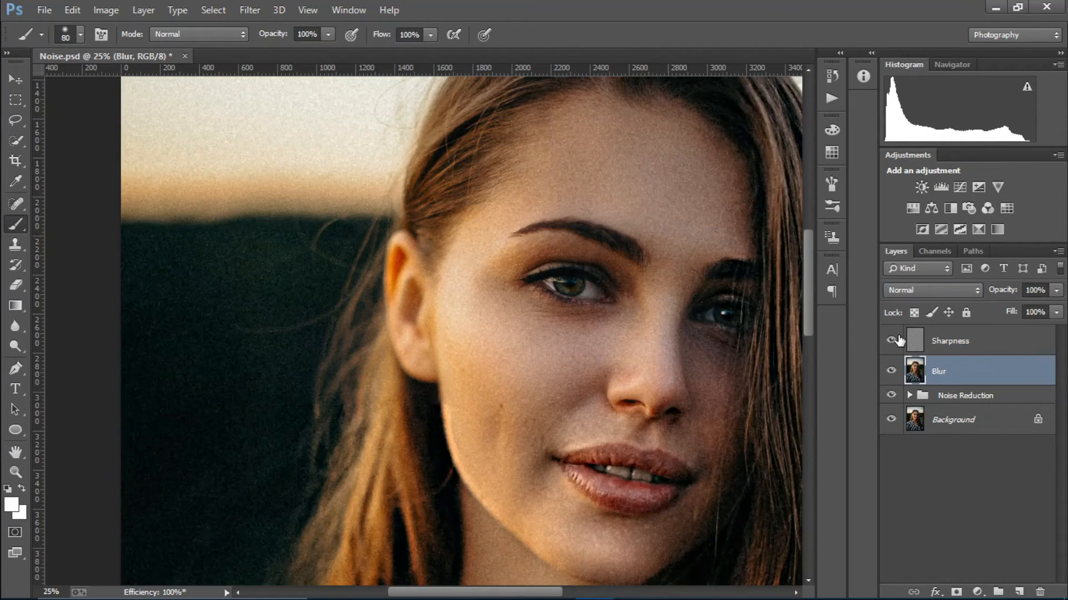
left_click(940, 340)
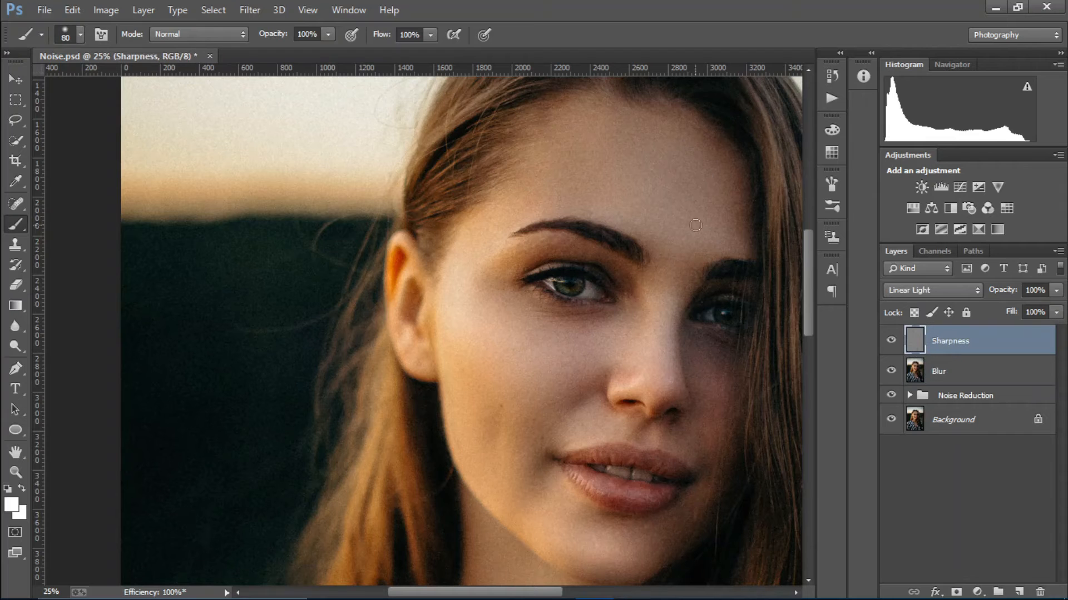
- Open the Camera Raw Filter for the Sharpness layer and set Clarity to -28
left_click(249, 10)
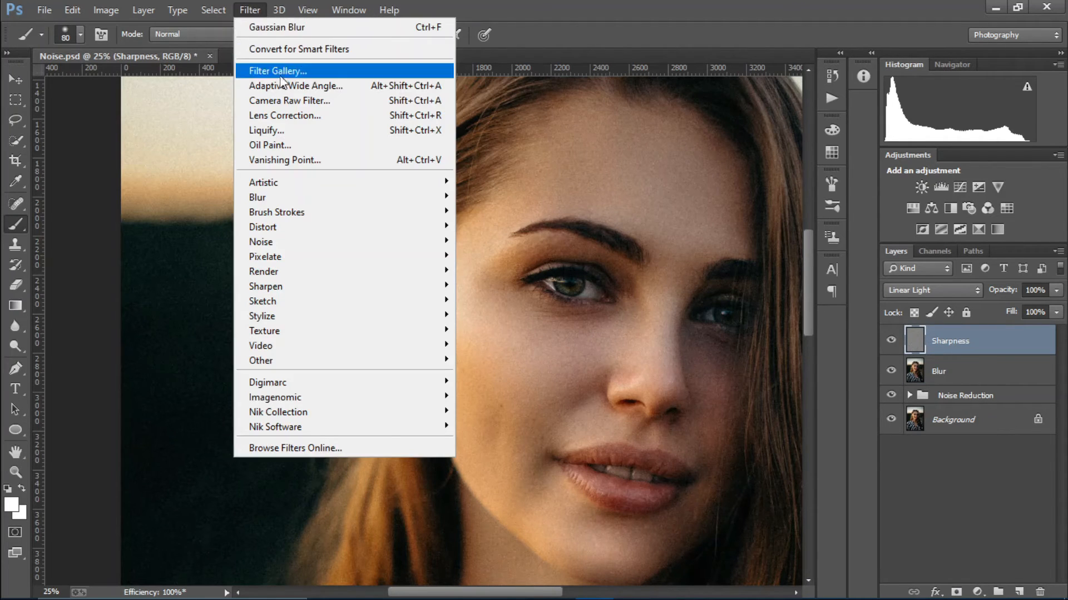
left_click(290, 103)
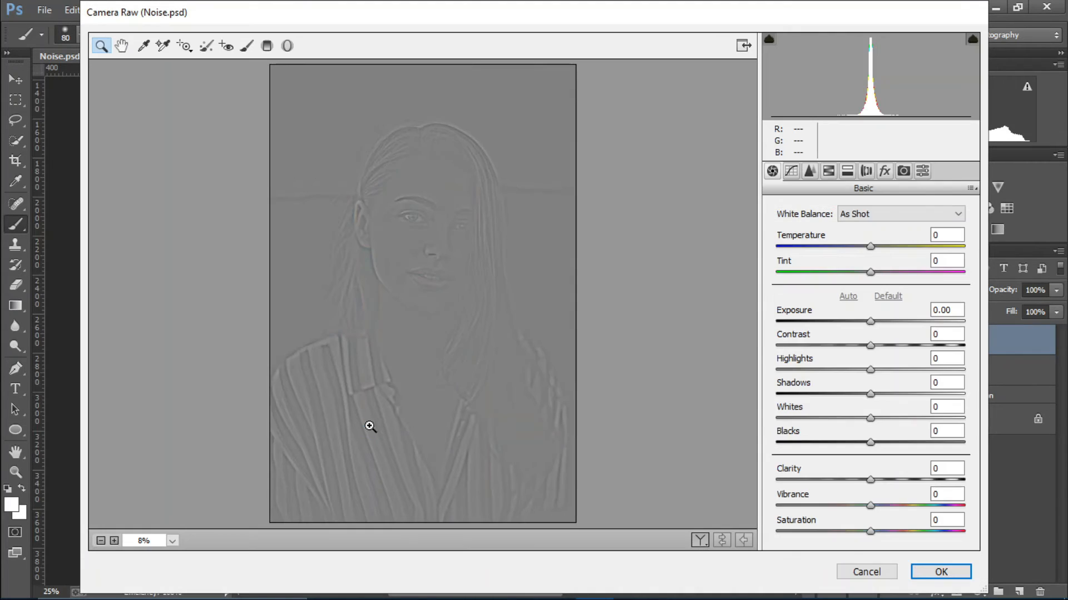
left_click_drag(870, 479, 861, 480)
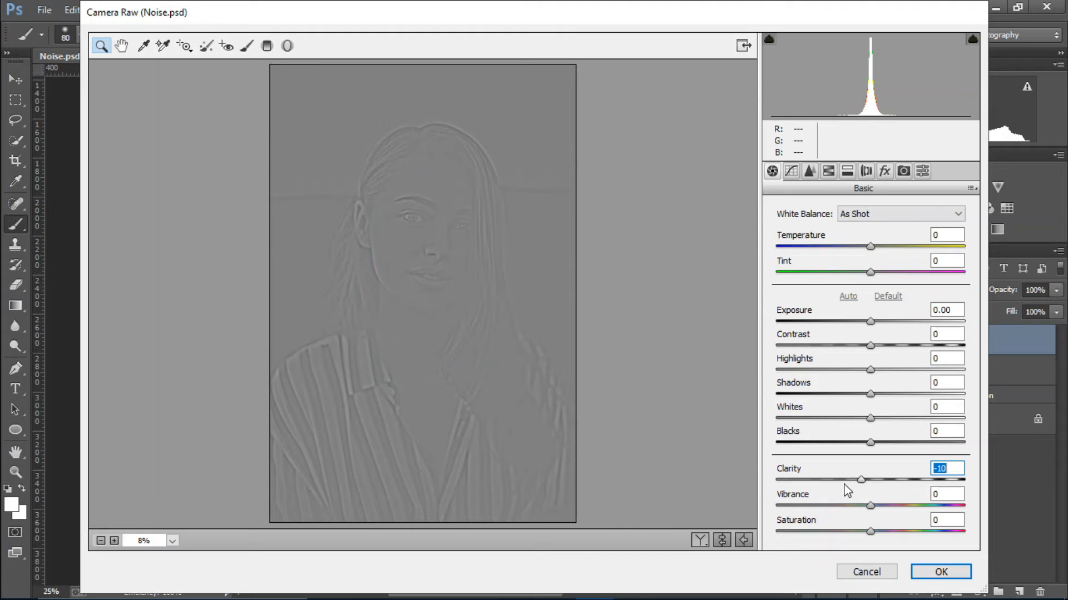
left_click_drag(863, 481, 845, 483)
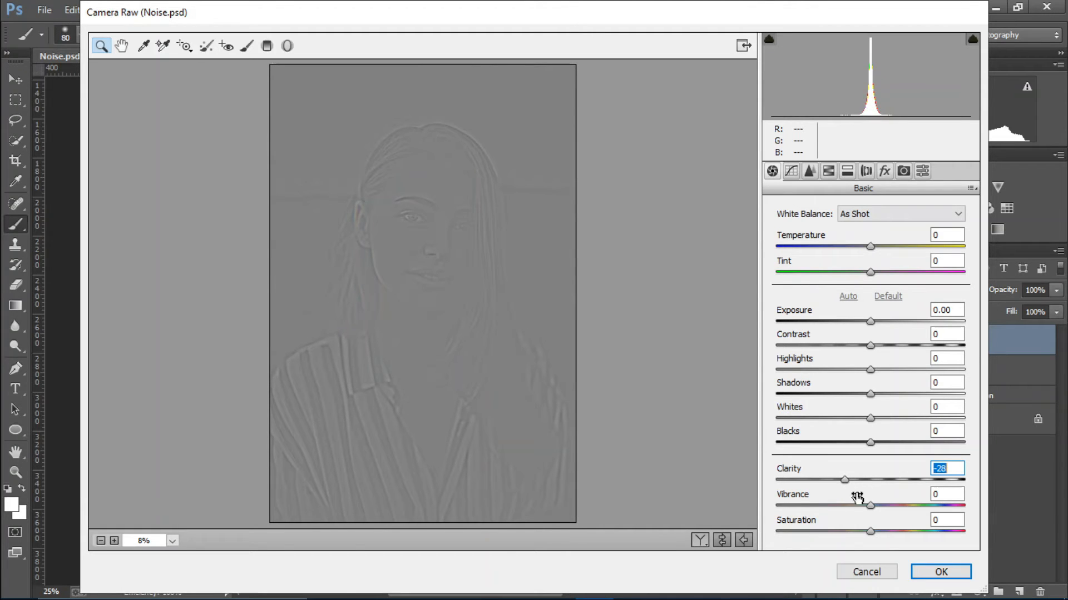
- Apply sharpening Radius 0.5, Detail 0, Masking 46, and noise reduction Luminance 34, Luminance Detail 28, Luminance Contrast 18
left_click(811, 172)
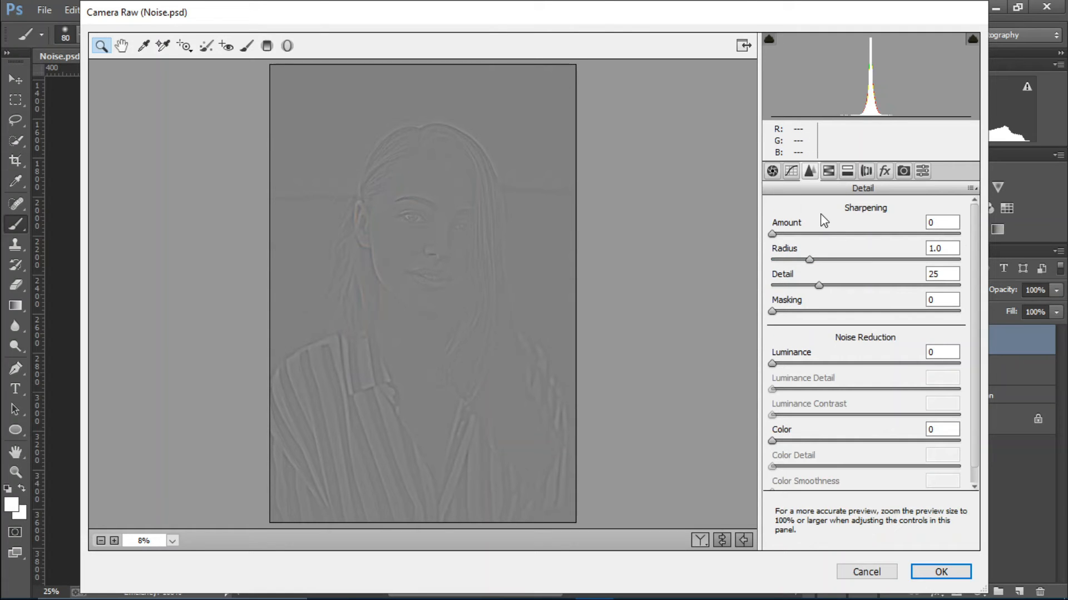
left_click_drag(809, 260, 770, 261)
left_click_drag(819, 285, 858, 311)
left_click_drag(771, 363, 818, 411)
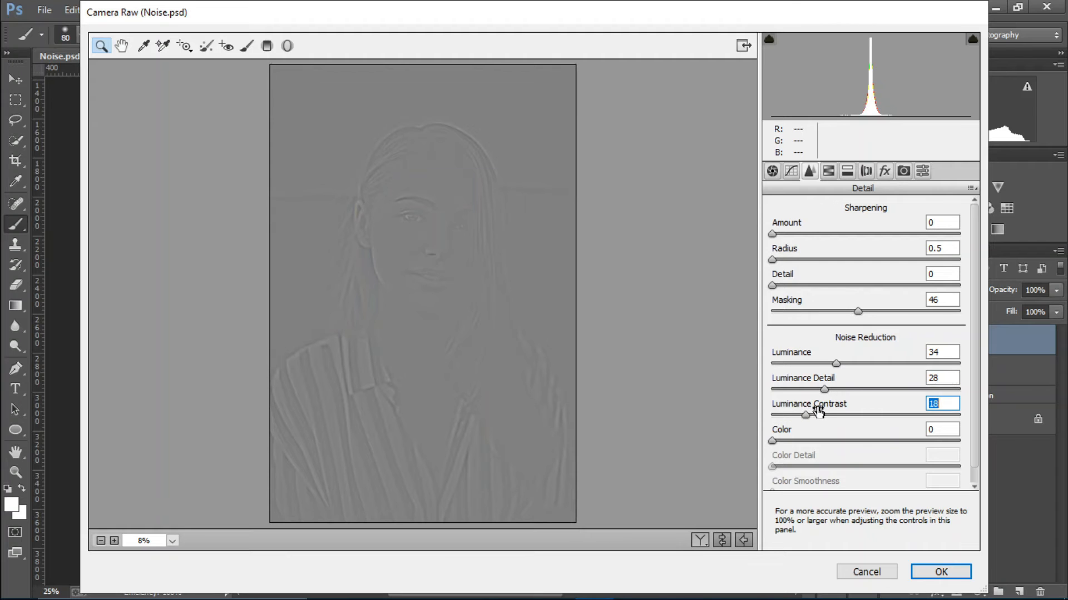
left_click(951, 572)
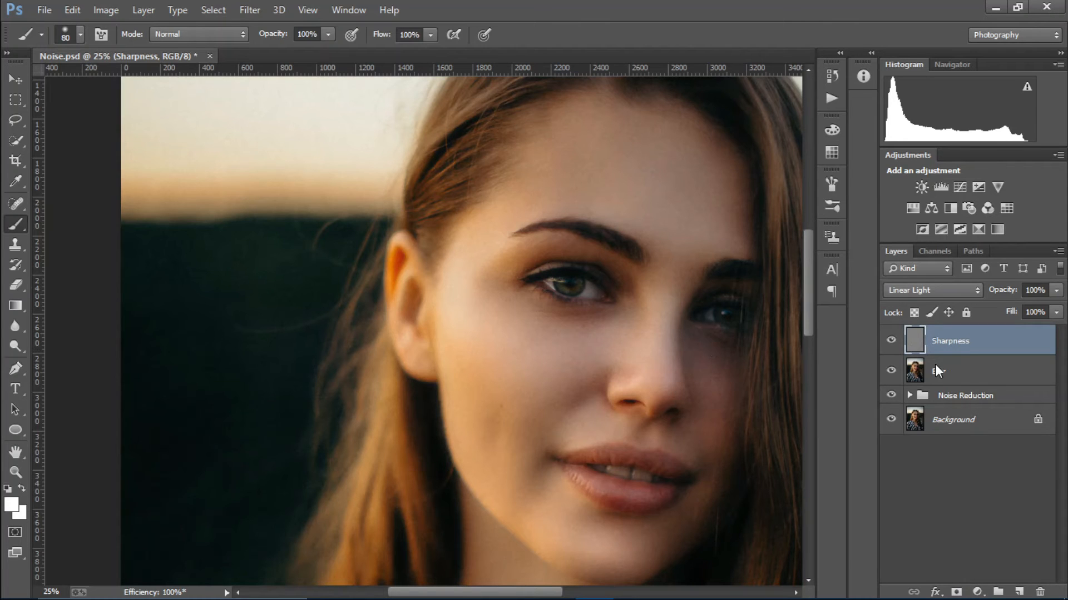
- Group the Sharpness and Blur layers and name the group Advance
left_click(964, 375, "shift")
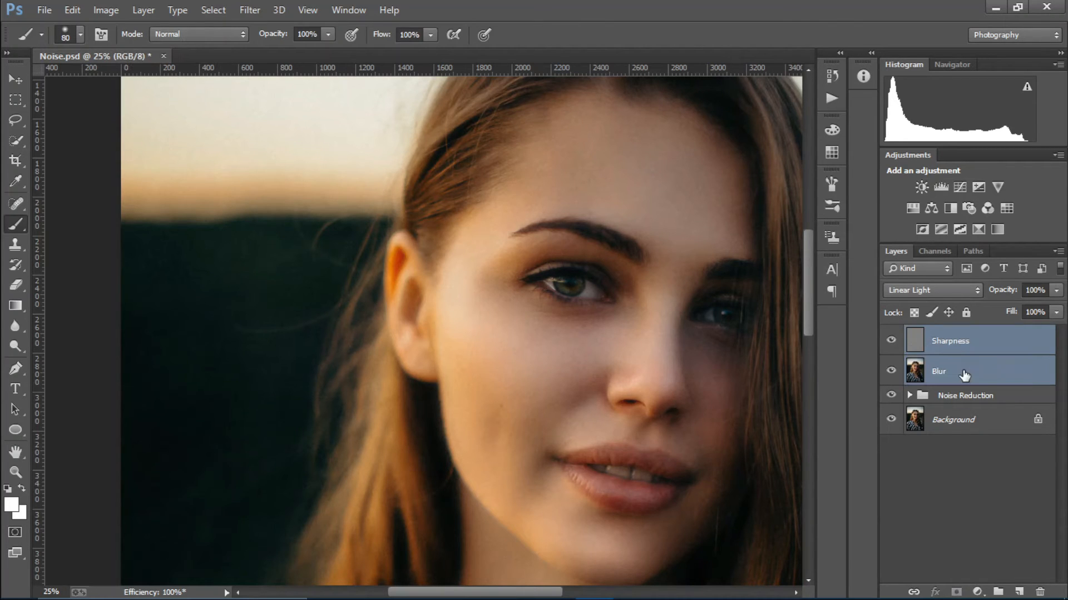
key("ctrl+g")
double_click(951, 334)
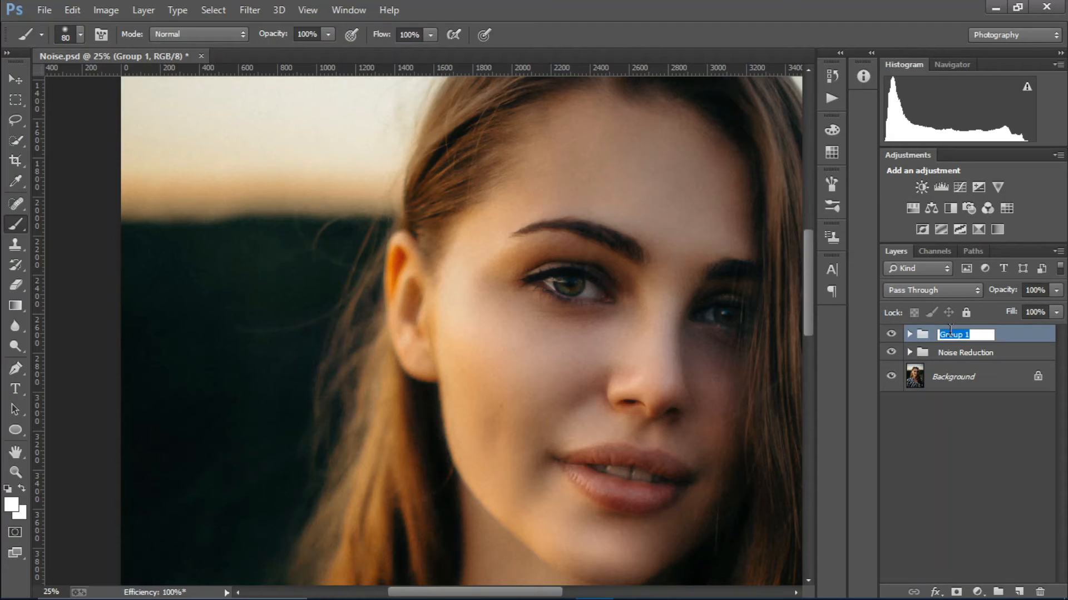
type("Advance")
key("Return")
- Group the Advance and Noise Reduction groups together and name the new outer group Noise Reduction
left_click(969, 359, "shift")
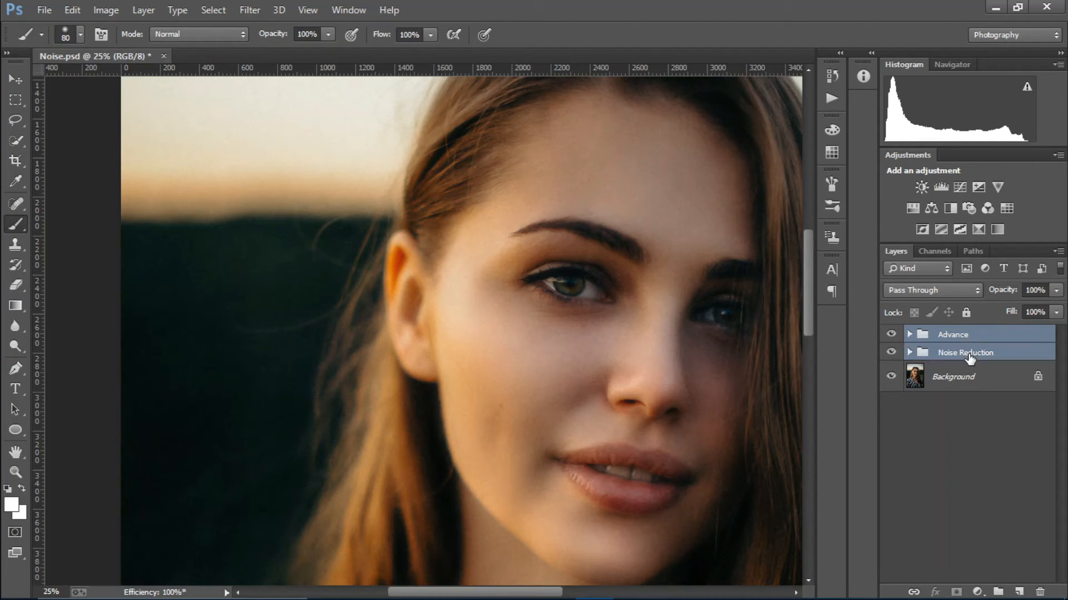
key("ctrl+g")
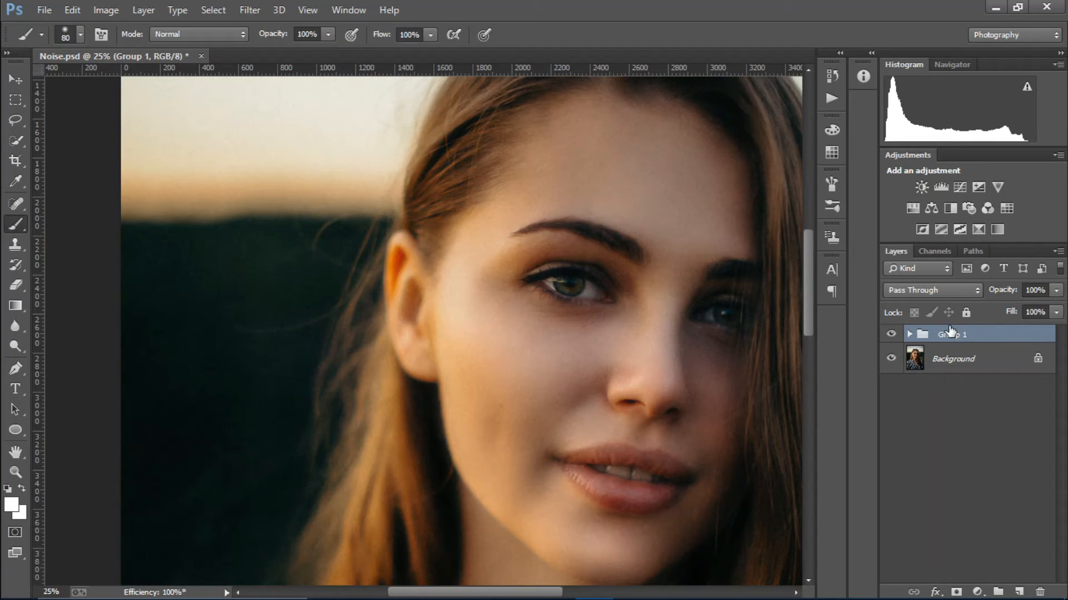
double_click(954, 334)
type("Noise Reduction")
key("Return")
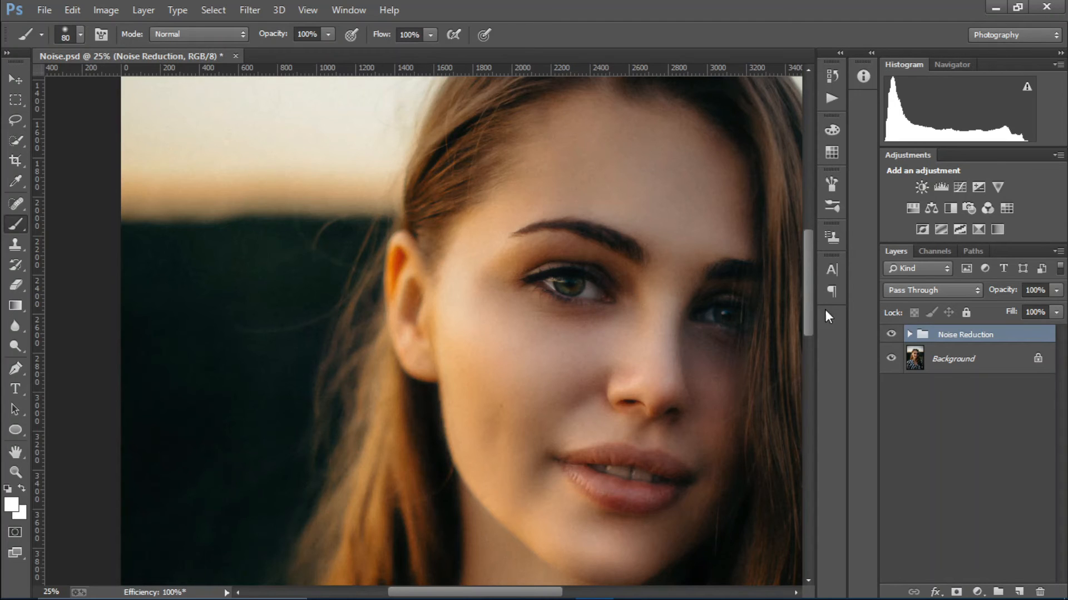
- Add a layer mask to the outer Noise Reduction group and paint both eyes black on it, comparing with the group hidden and shown
left_click(910, 335)
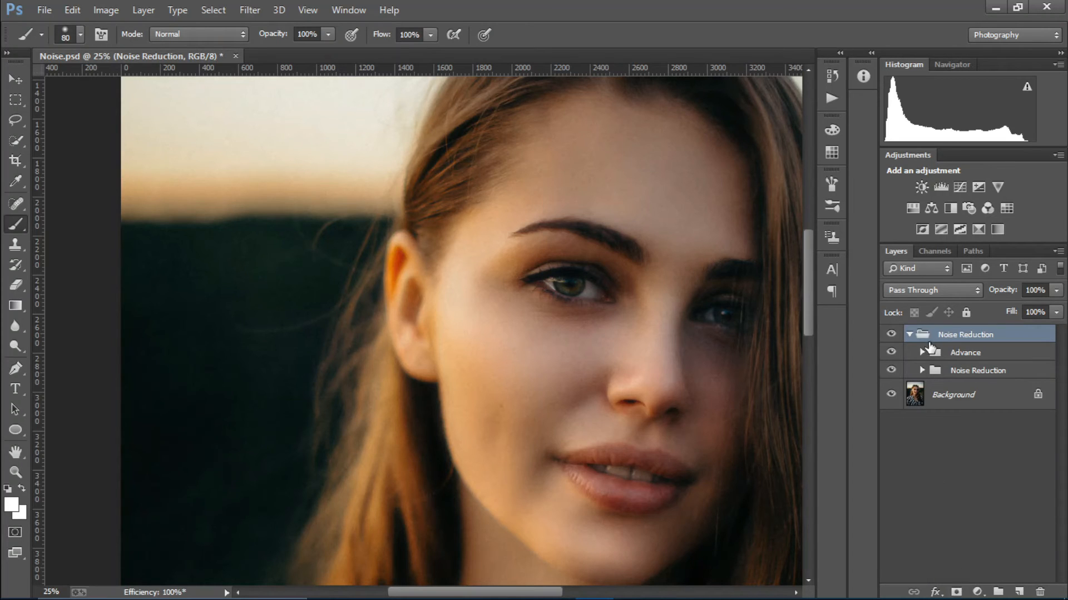
left_click(956, 592)
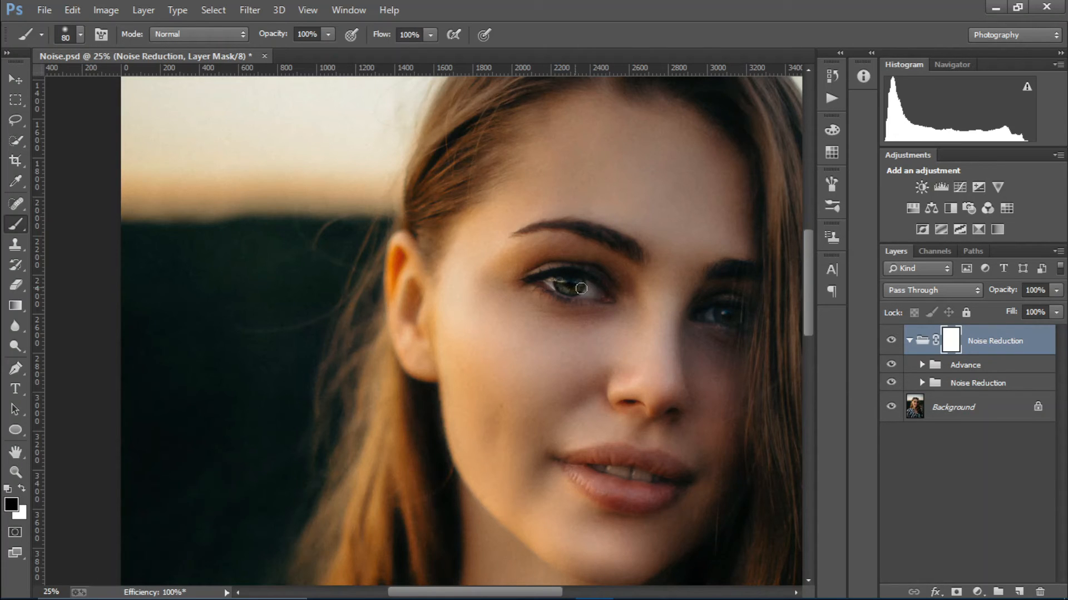
left_click_drag(566, 288, 593, 293)
mouse_move(730, 319)
left_mouse_down()
mouse_move(741, 310)
mouse_move(714, 314)
mouse_move(734, 322)
left_mouse_up()
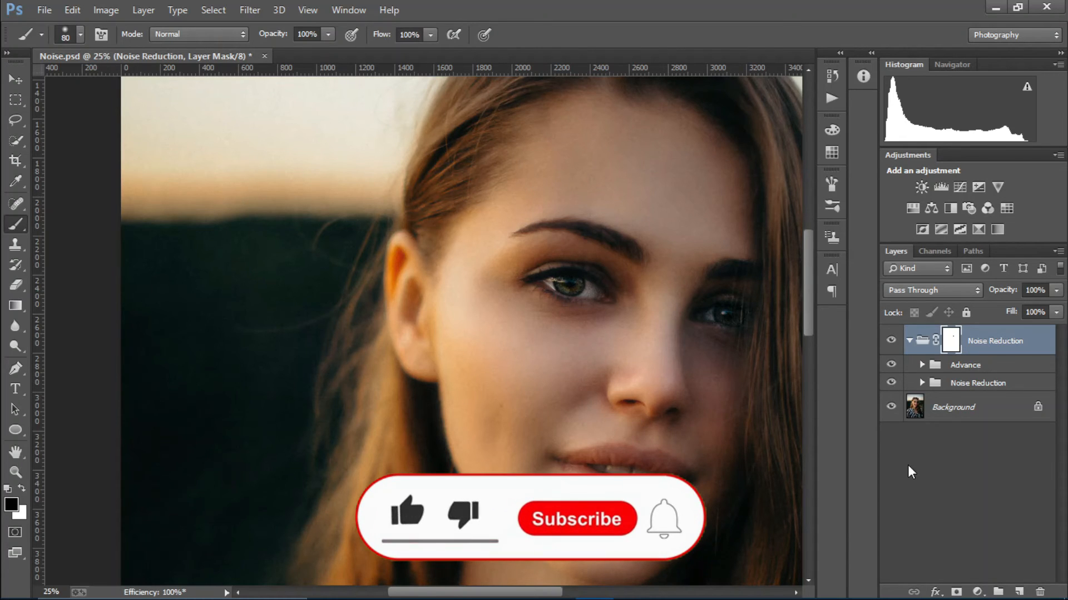
left_click(892, 339)
left_click(891, 340)
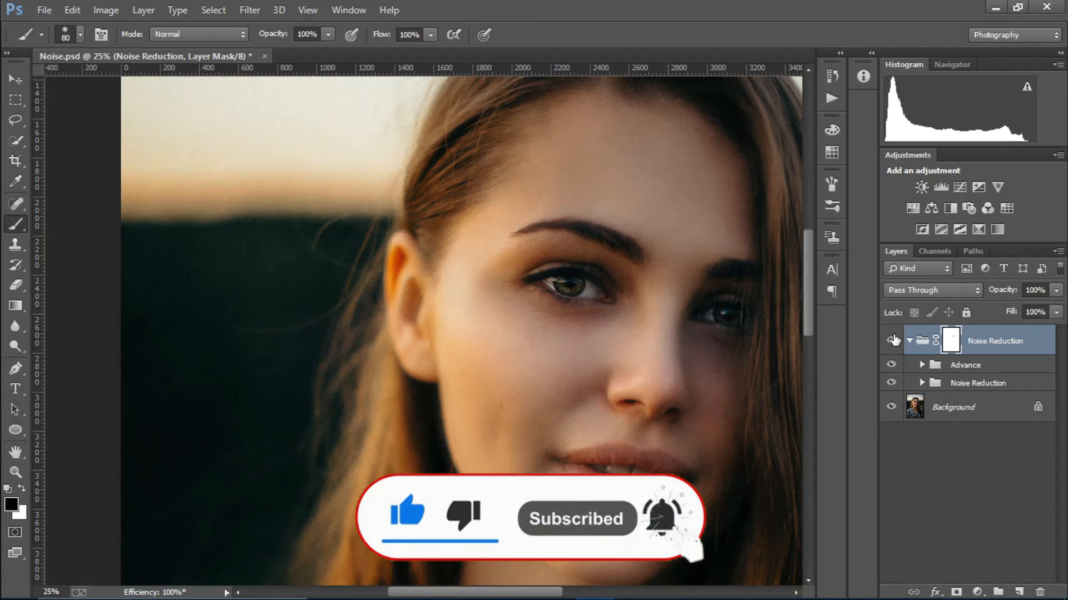
- Duplicate the Background layer twice, naming the lower copy Blur and the upper copy Extra
left_click(976, 365)
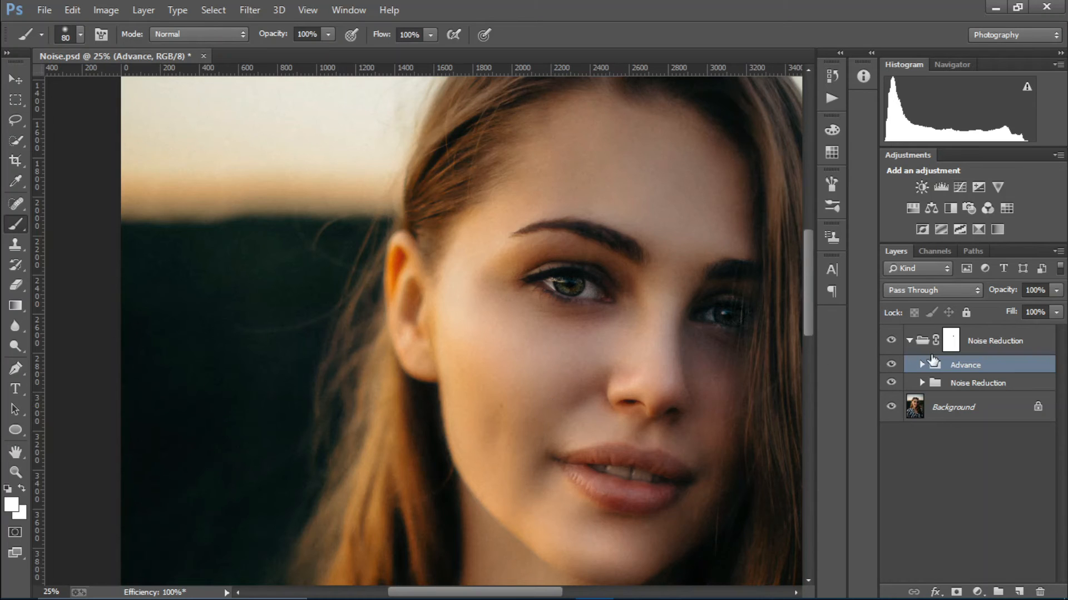
left_click(968, 410)
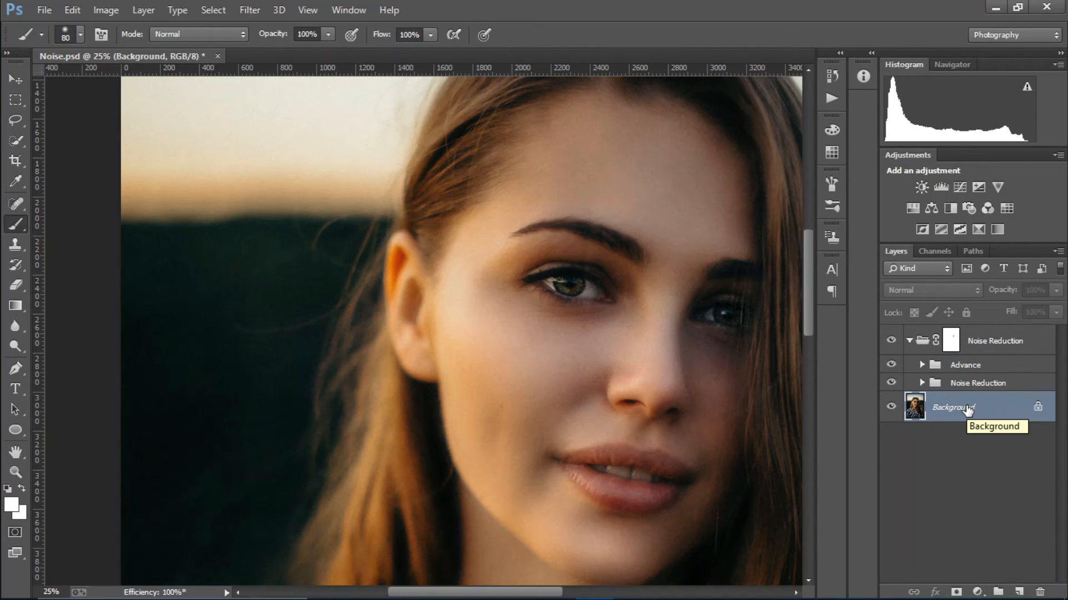
key("ctrl+j")
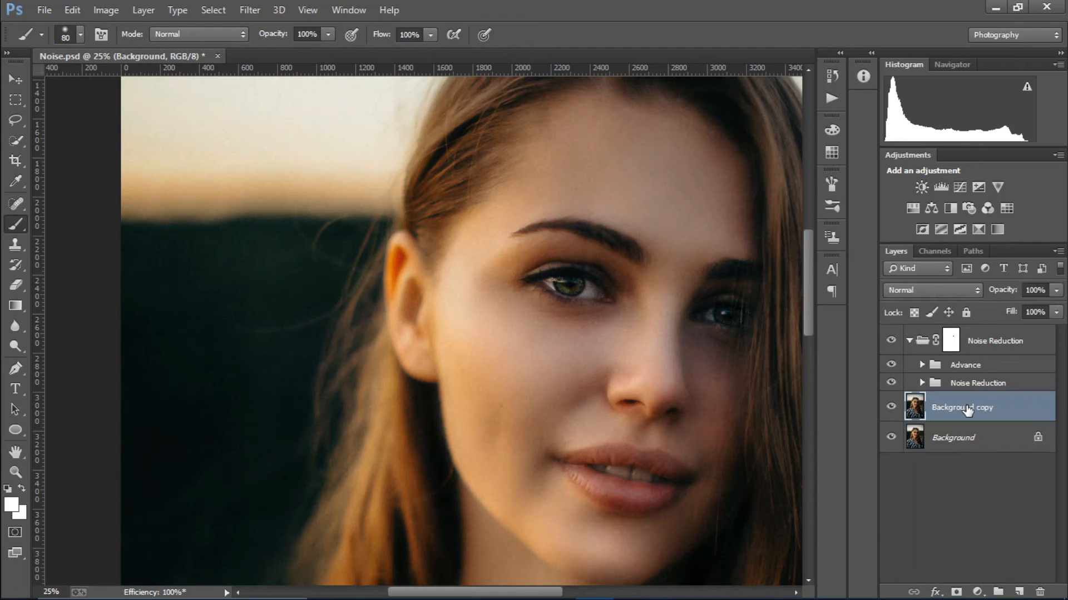
key("ctrl+j")
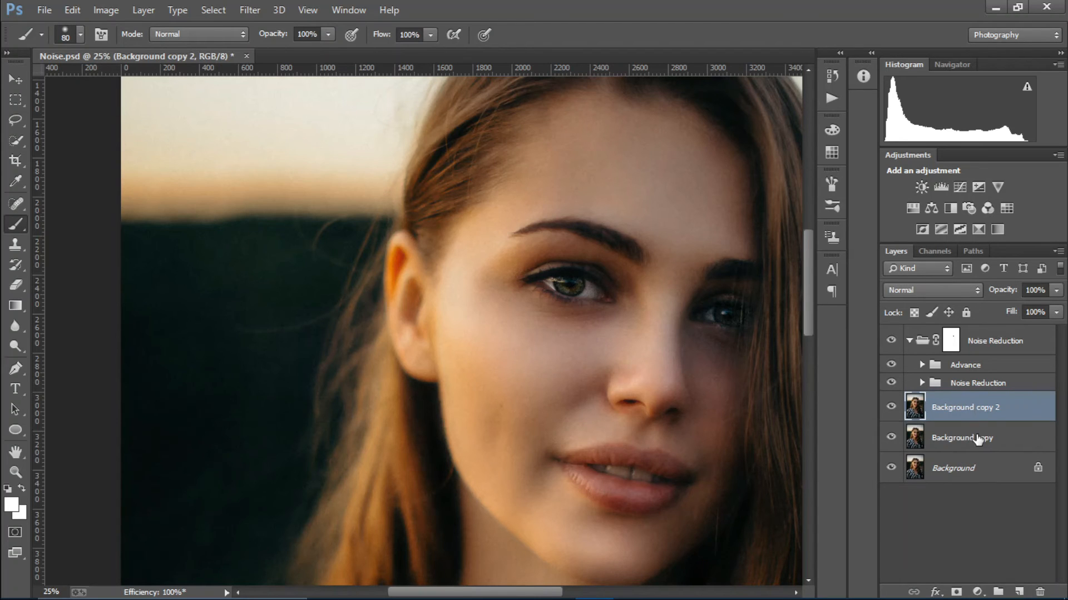
double_click(978, 438)
type("Blur")
key("Return")
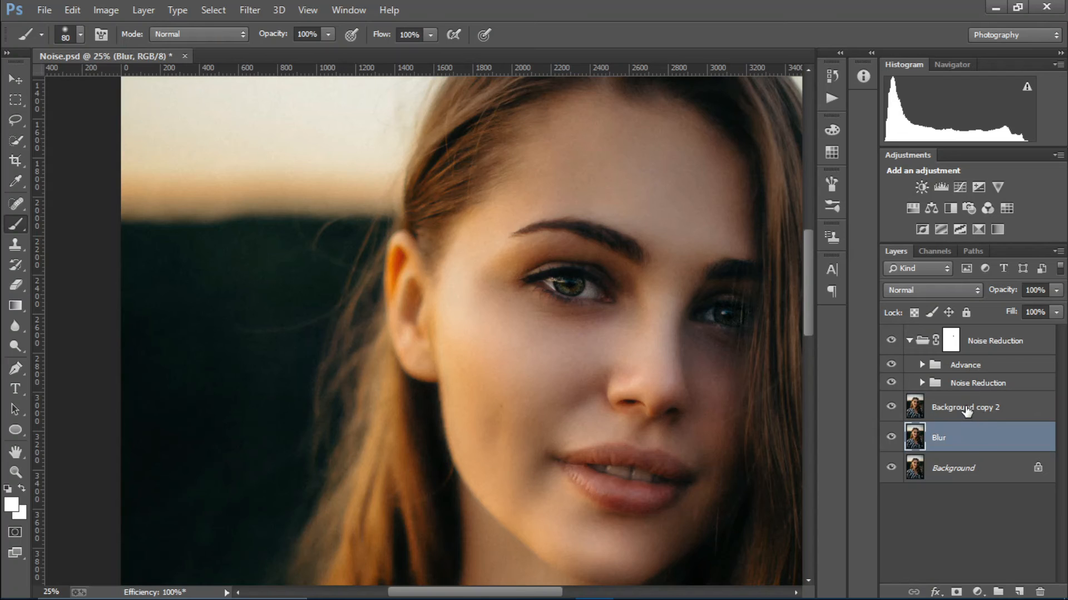
double_click(967, 411)
type("Extra")
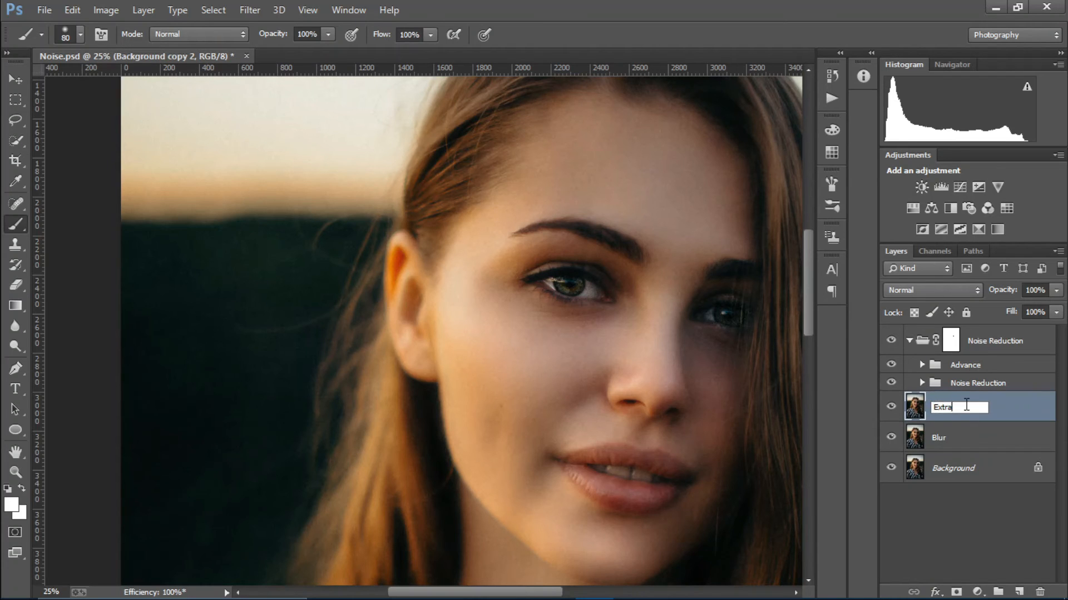
key("Return")
- Apply a Gaussian Blur with a 25-pixel radius to the new Blur layer above Background
left_click(973, 437)
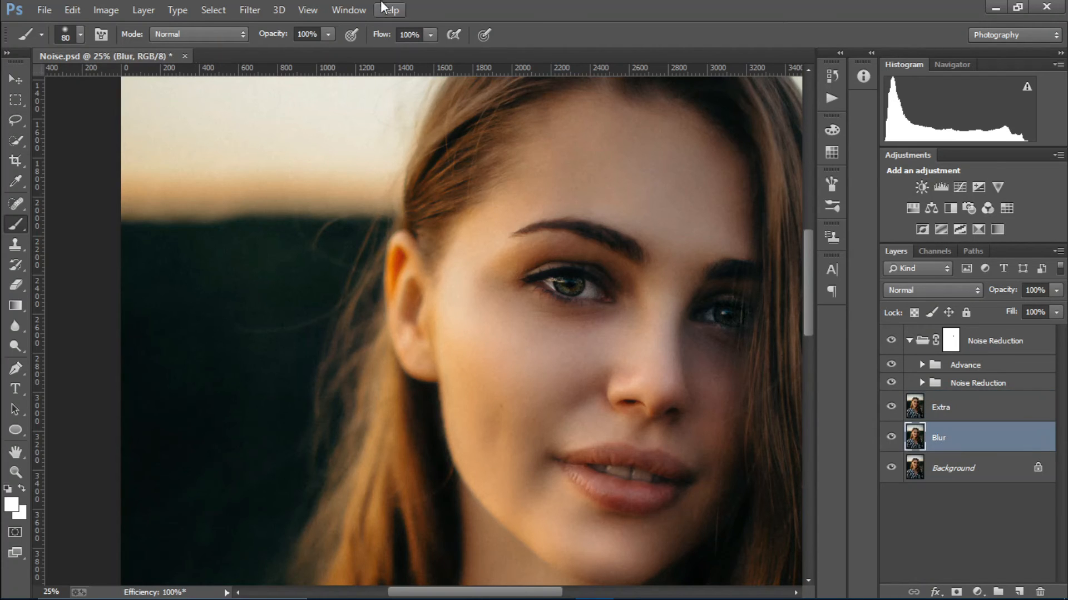
left_click(250, 10)
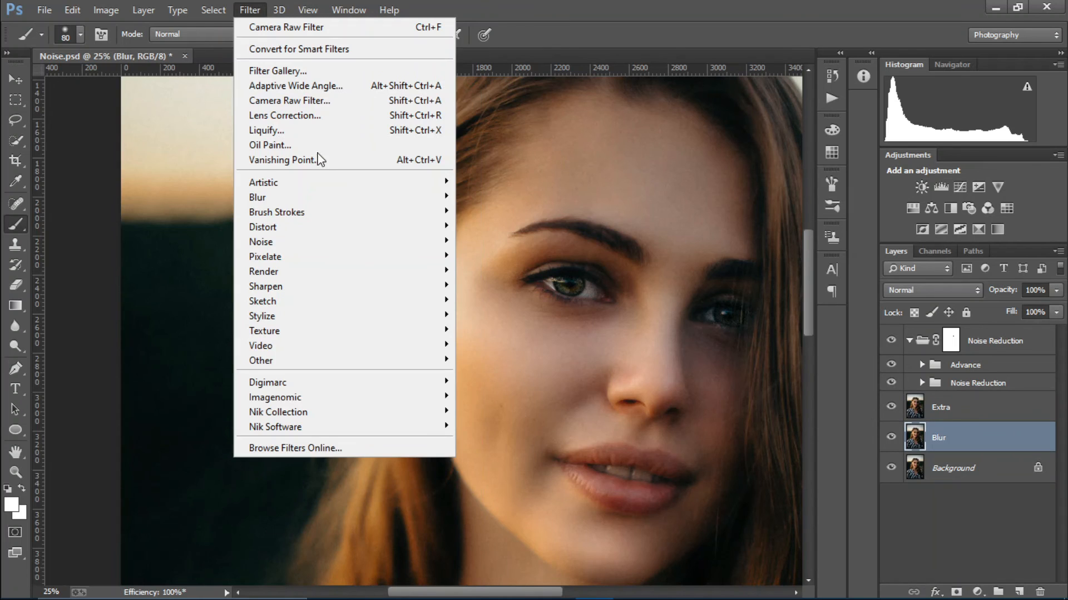
mouse_move(350, 197)
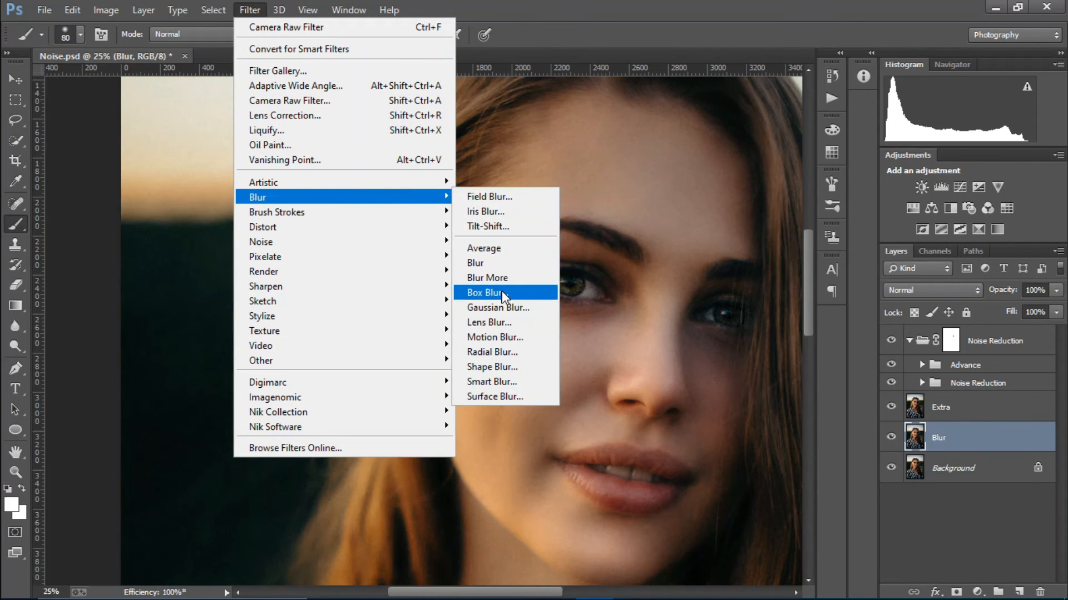
left_click(507, 306)
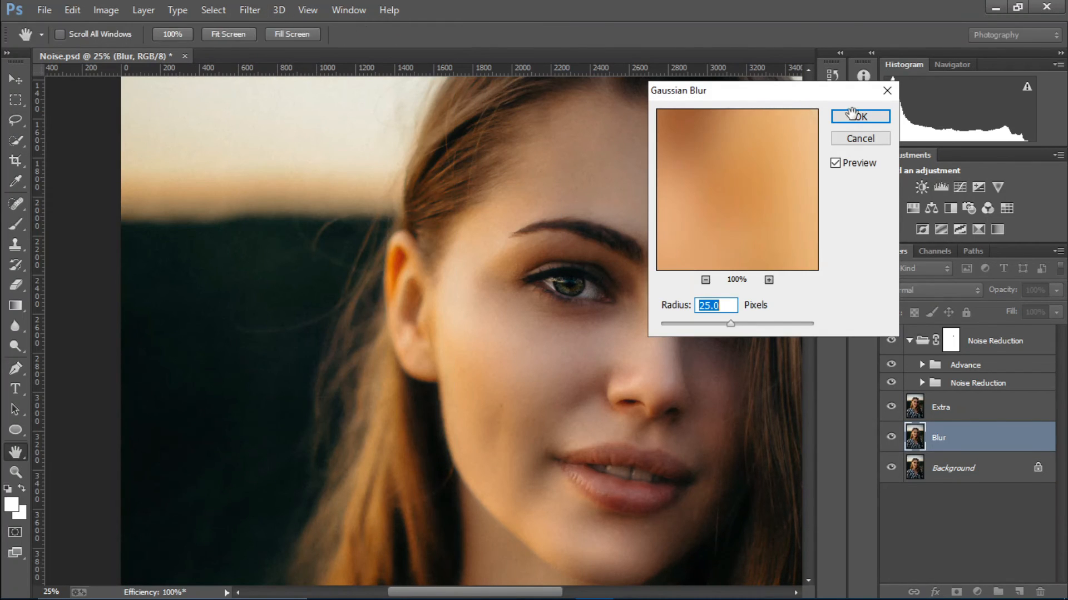
left_click(856, 117)
key("b")
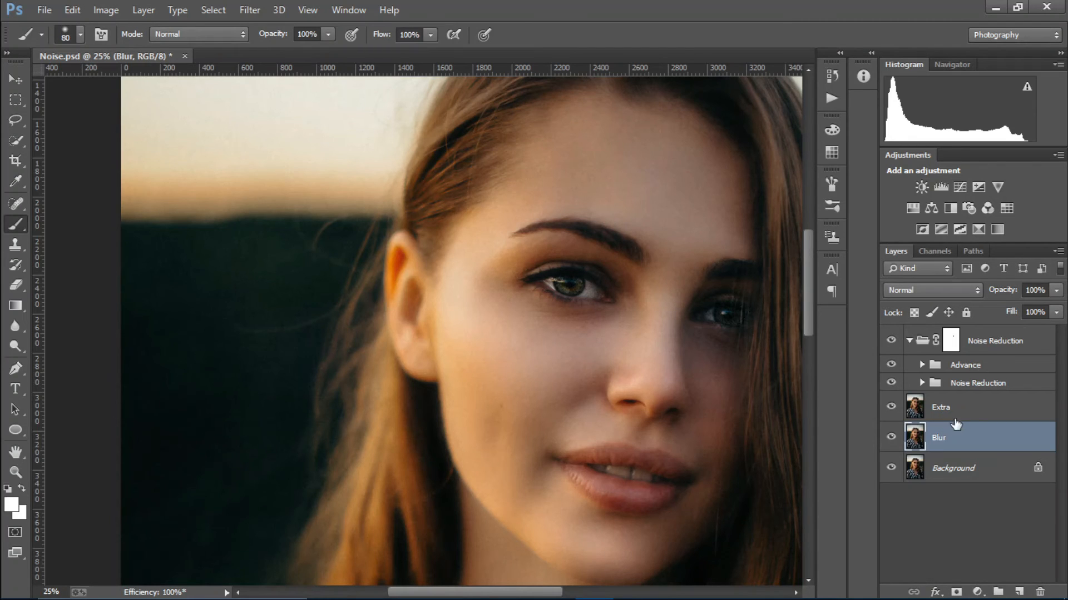
- Run Apply Image on the Extra layer using the Blur layer, Subtract blending, scale 2 and offset 128
left_click(964, 418)
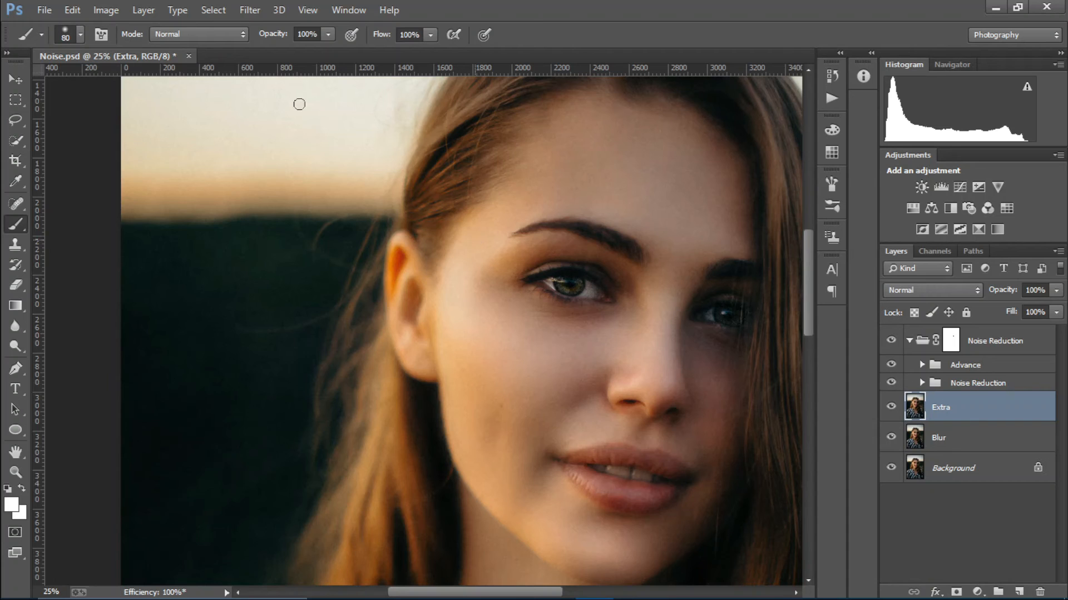
left_click(106, 10)
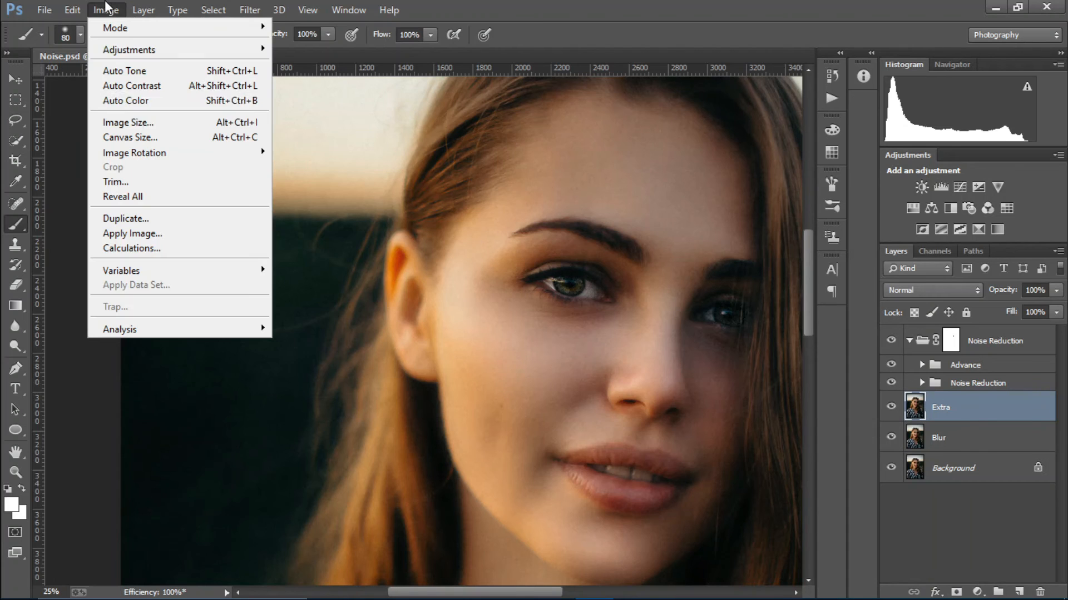
left_click(208, 233)
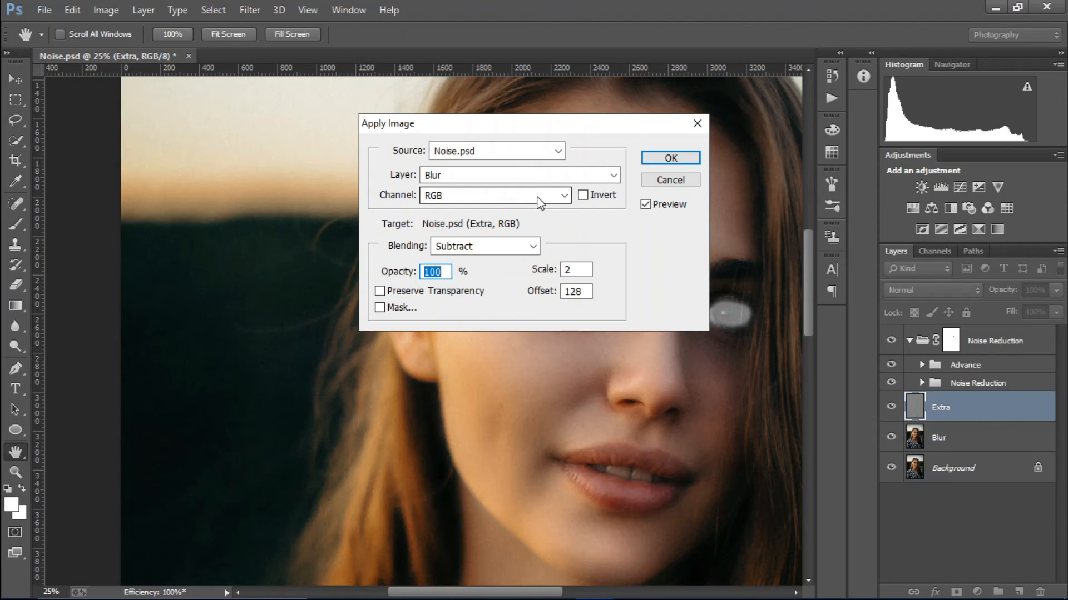
left_click(547, 177)
left_click(550, 291)
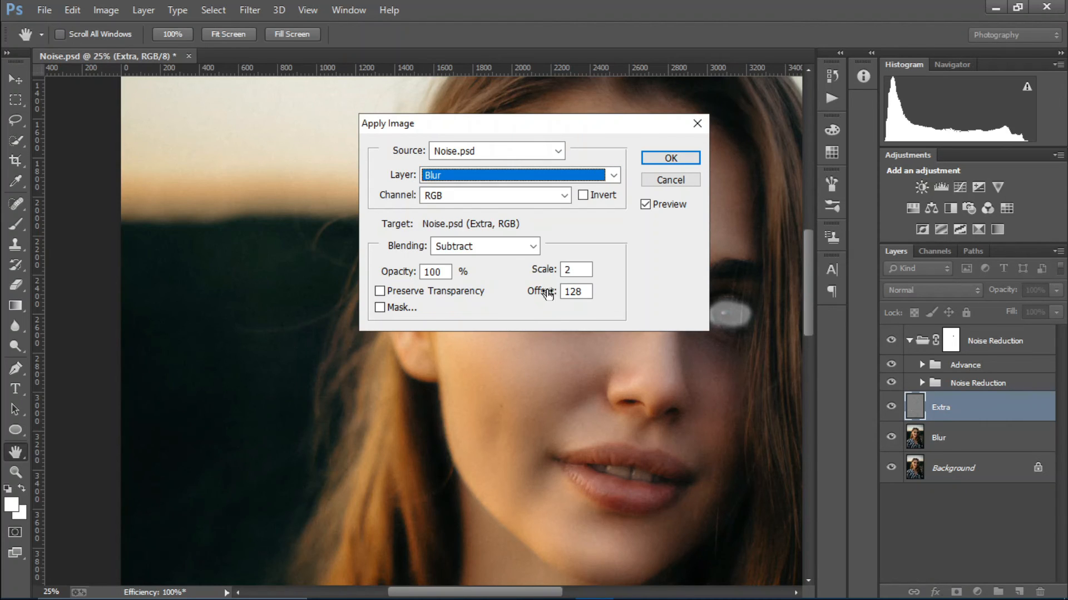
left_click(674, 160)
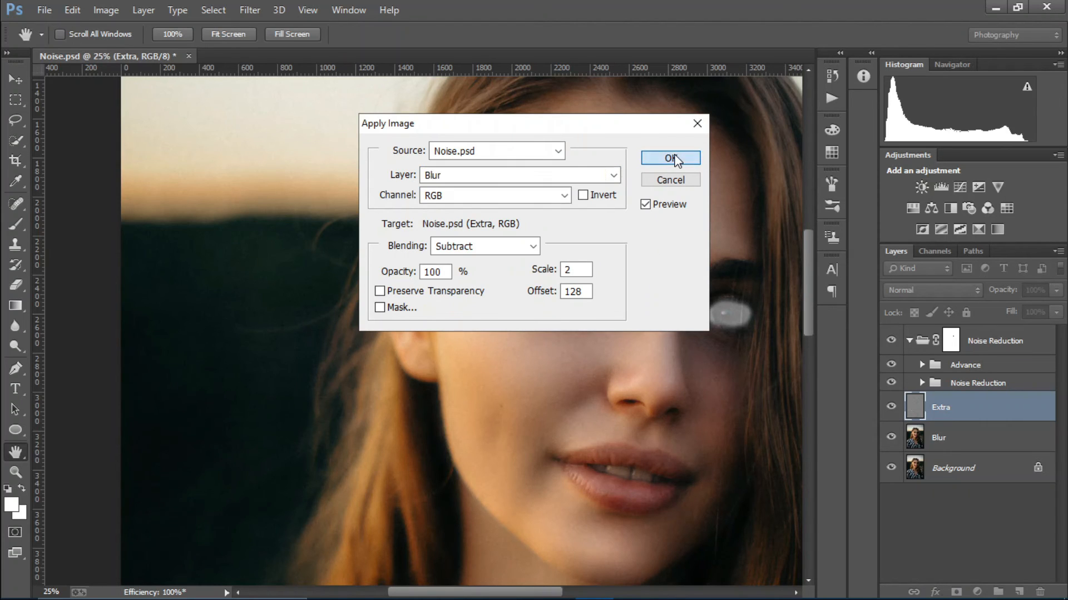
key("b")
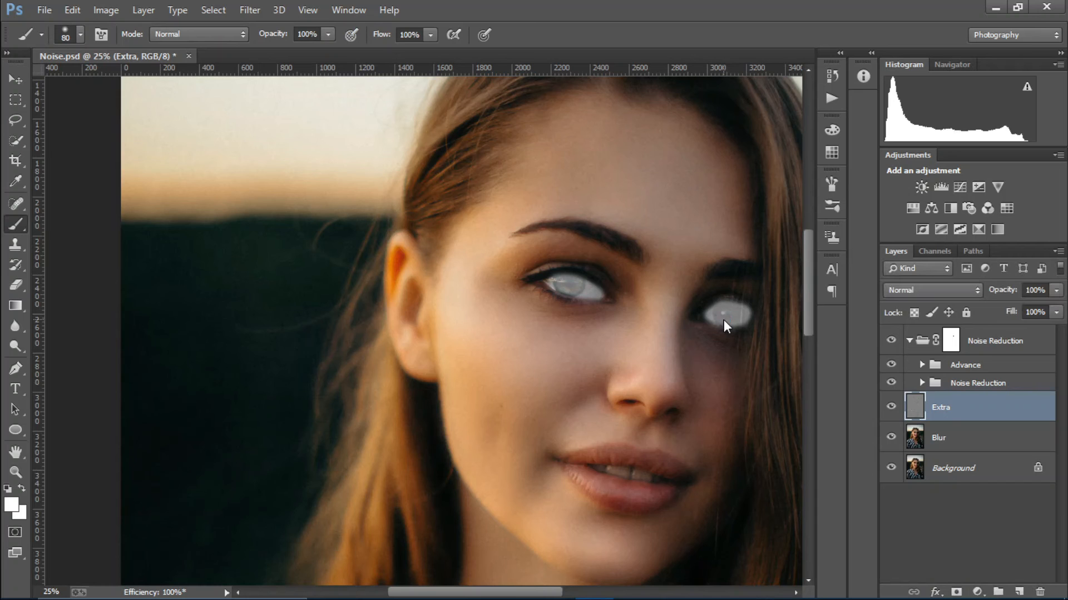
- Set the Extra layer's blend mode to Linear Light and select the Blur layer below it
left_click(907, 291)
left_click(919, 242)
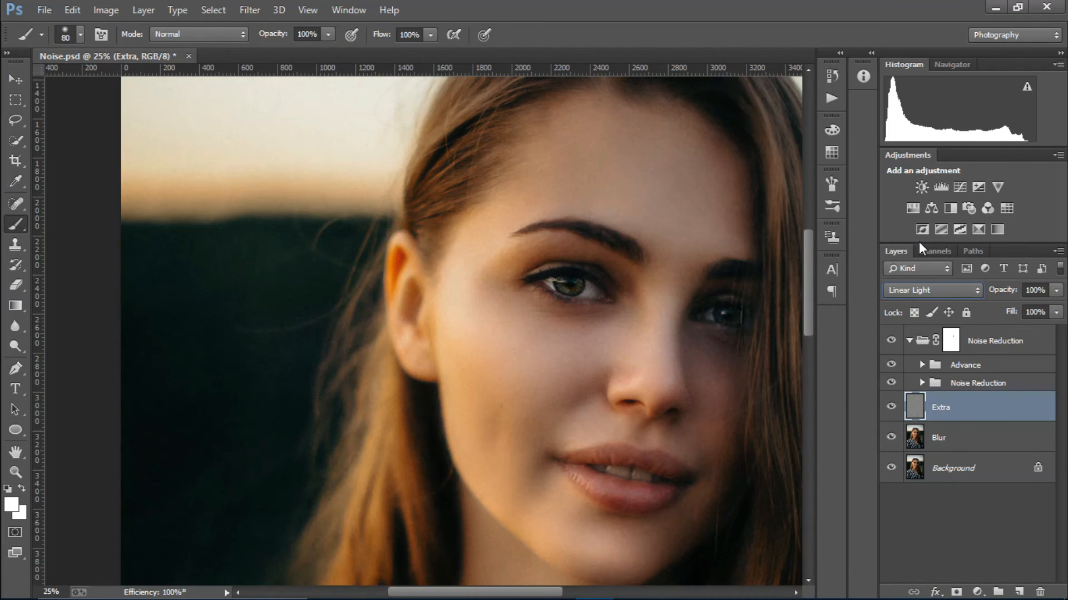
left_click(967, 438)
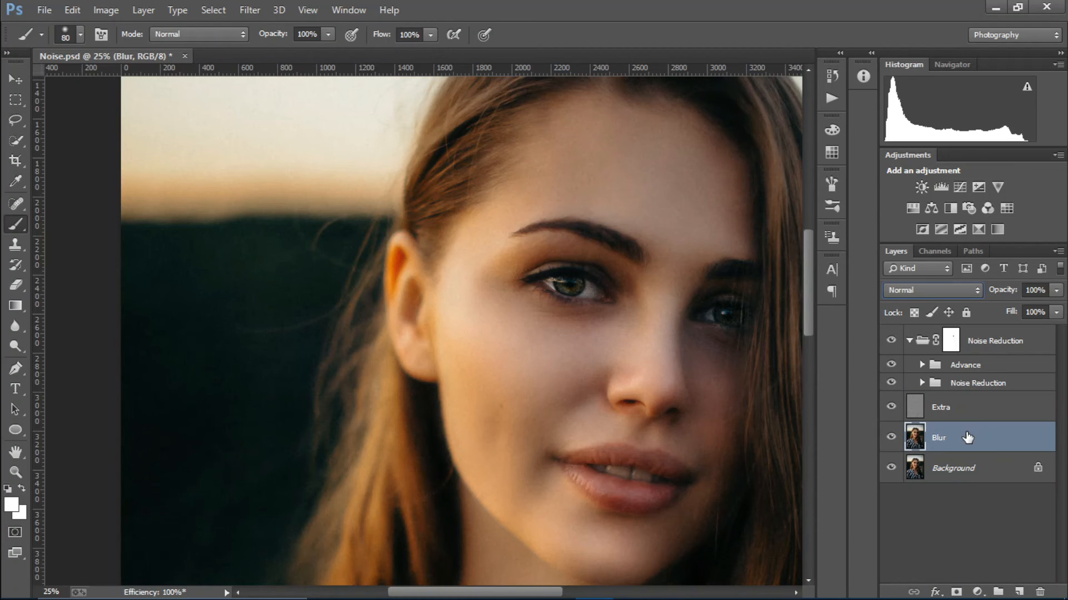
- Delete the Blur layer and place the Extra layer, hidden by a black mask, above Advance inside the outer Noise Reduction group
key("Delete")
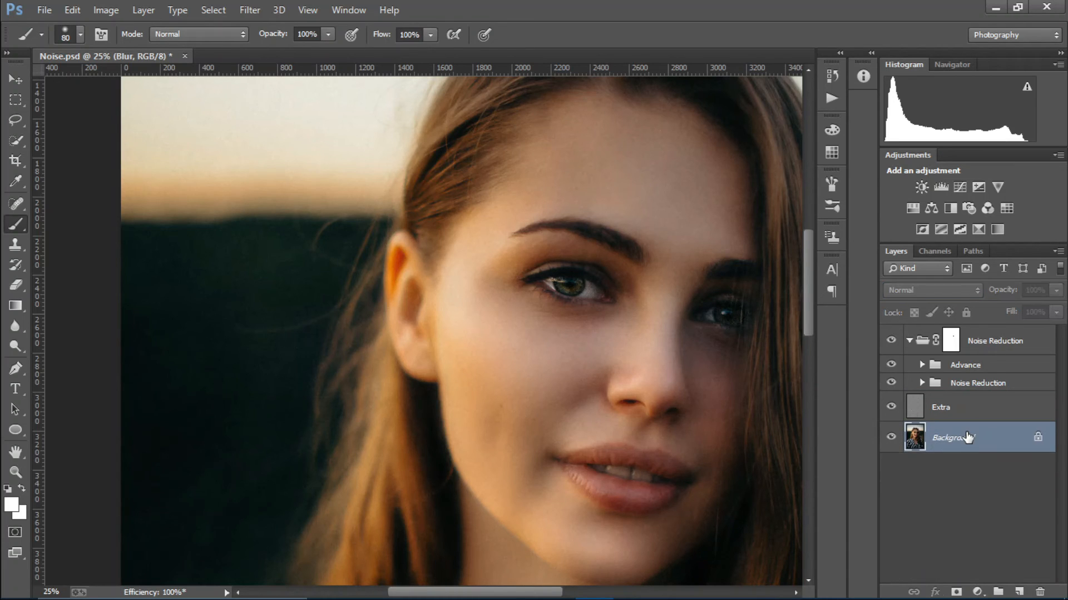
left_click_drag(960, 416, 999, 355)
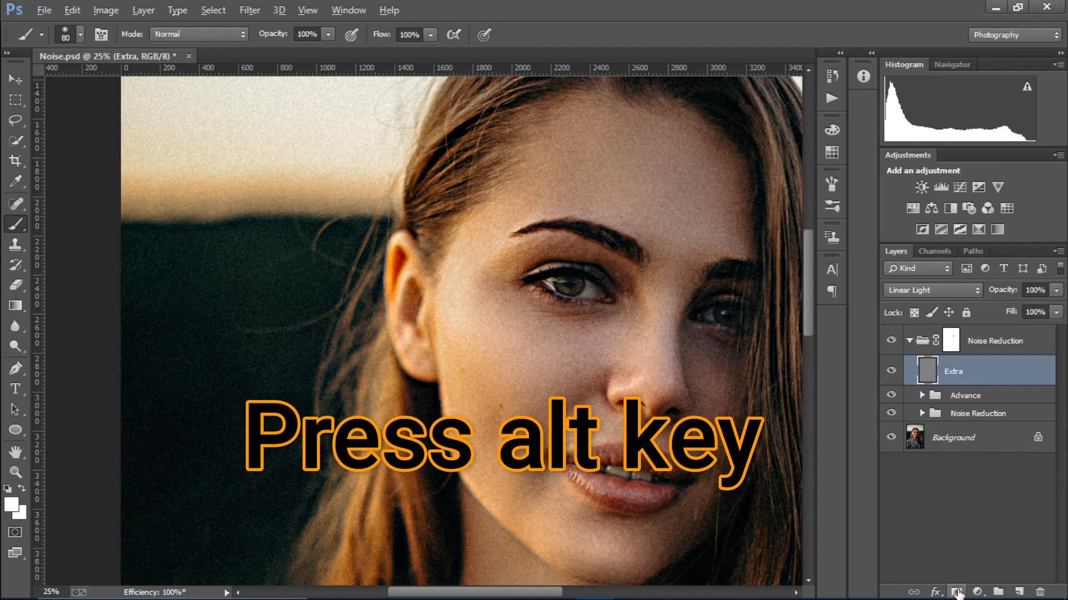
left_click(956, 593, "alt")
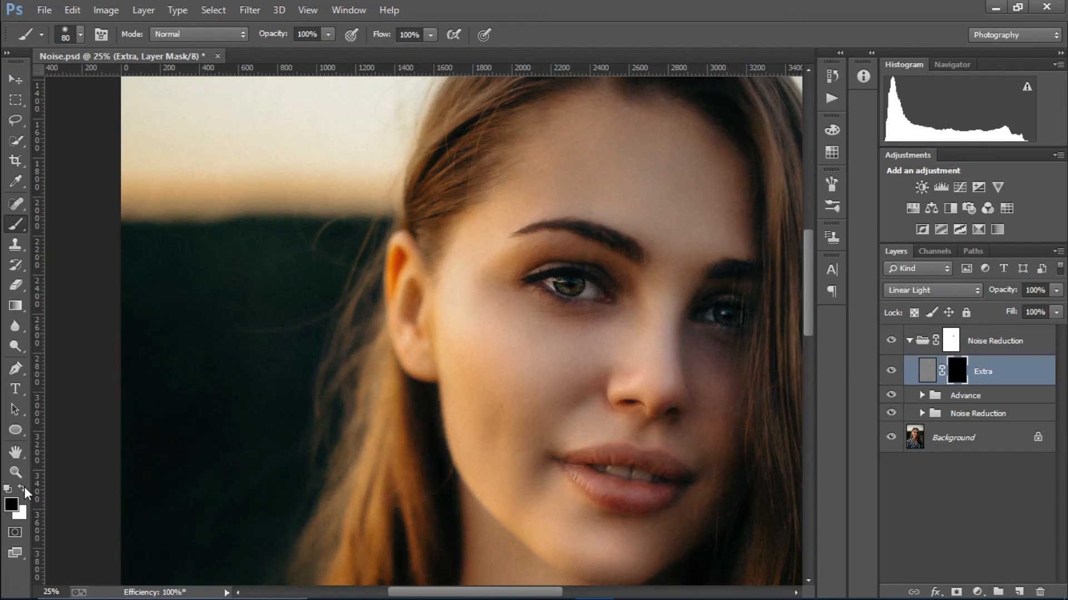
- Paint white on the Extra layer's mask over the cheek and nose with a 250-pixel brush at 53% opacity and 17% flow
left_click(328, 35)
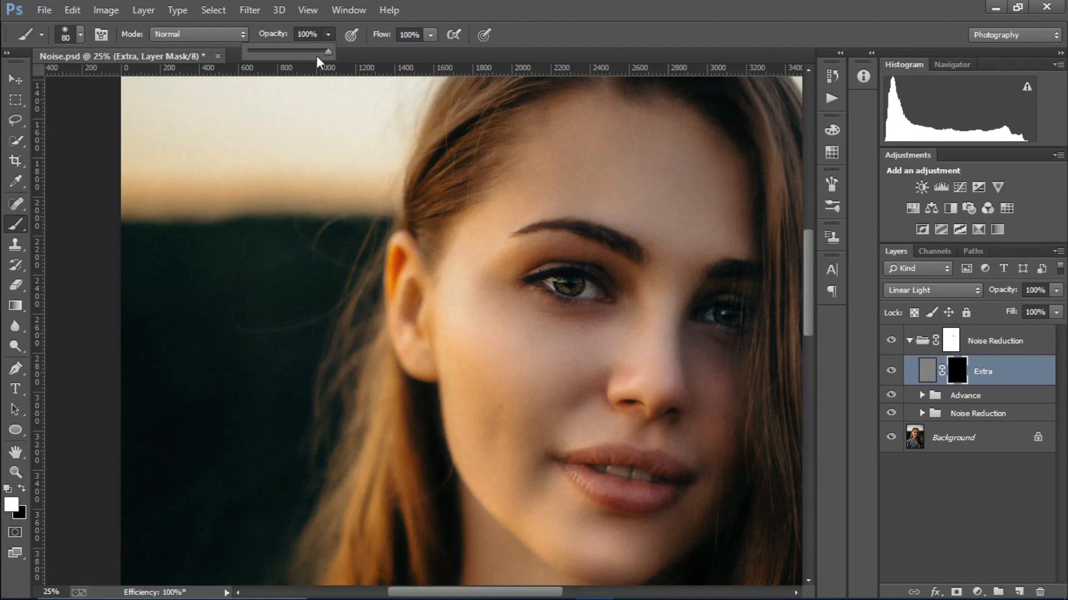
left_click_drag(295, 54, 292, 55)
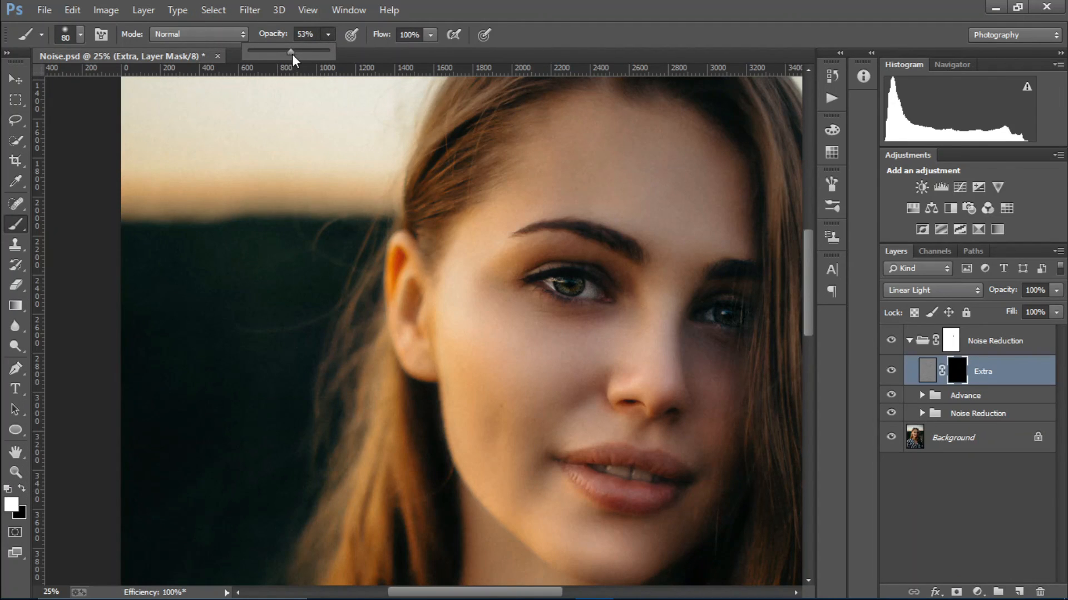
left_click(431, 35)
left_click_drag(388, 48, 365, 50)
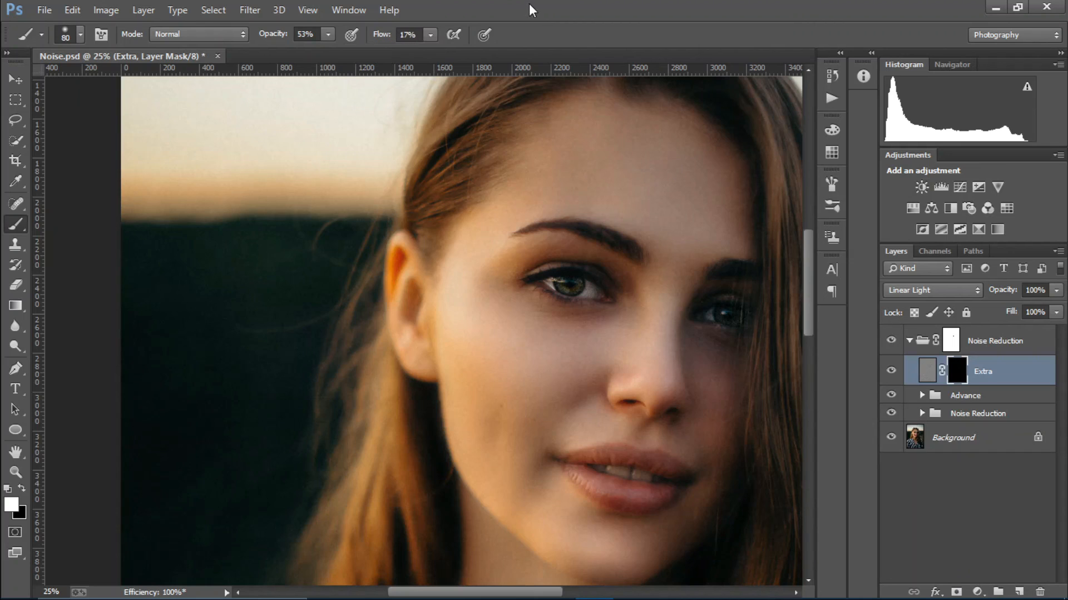
key("bracketright")
key("bracketright")
key("bracketright")
key("bracketright")
key("bracketright")
key("bracketright")
key("bracketright")
left_click_drag(521, 497, 522, 440)
mouse_move(623, 378)
left_mouse_down()
mouse_move(672, 398)
mouse_move(666, 311)
mouse_move(679, 378)
mouse_move(662, 380)
mouse_move(623, 322)
mouse_move(534, 341)
mouse_move(646, 390)
mouse_move(527, 466)
mouse_move(547, 466)
mouse_move(579, 499)
mouse_move(583, 537)
mouse_move(619, 563)
mouse_move(682, 535)
mouse_move(659, 531)
mouse_move(672, 510)
mouse_move(660, 439)
mouse_move(636, 432)
mouse_move(682, 452)
mouse_move(591, 415)
left_mouse_up()
mouse_move(502, 354)
left_mouse_down()
mouse_move(468, 301)
mouse_move(483, 365)
mouse_move(477, 292)
mouse_move(501, 353)
mouse_move(488, 284)
mouse_move(523, 332)
mouse_move(473, 338)
mouse_move(469, 425)
mouse_move(453, 375)
mouse_move(480, 476)
mouse_move(483, 426)
mouse_move(503, 485)
left_mouse_up()
- Collapse the Noise Reduction group and compare the portrait with the group hidden and shown
left_click(910, 340)
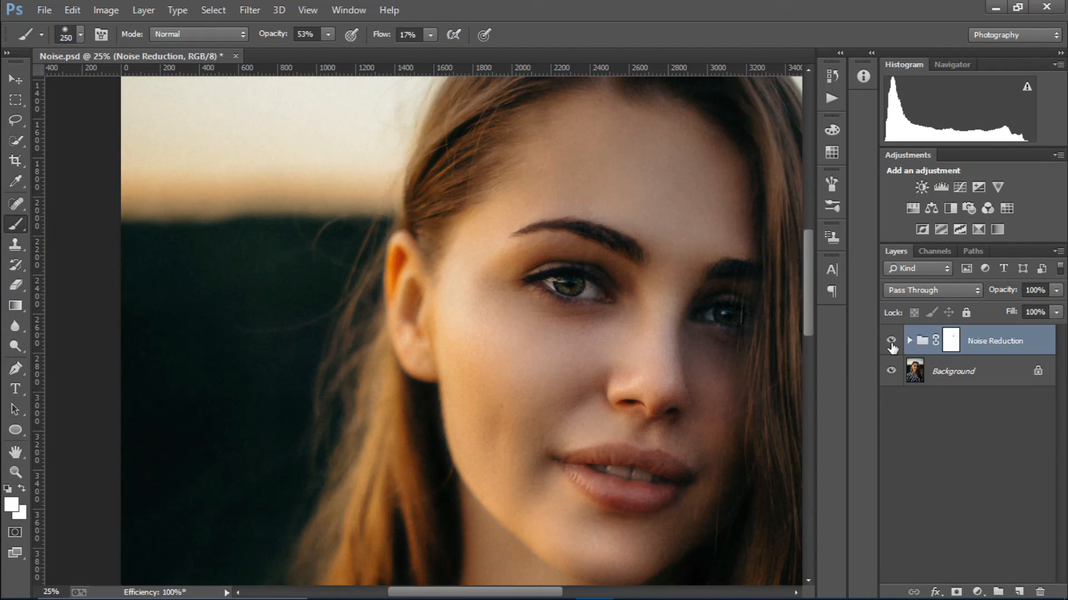
left_click(891, 341)
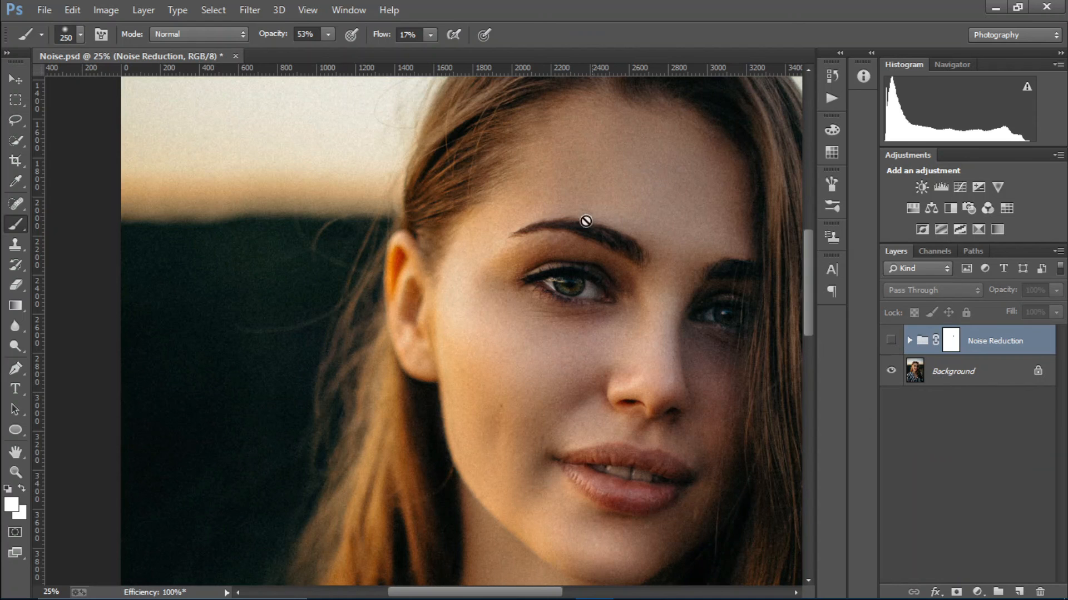
left_click(891, 341)
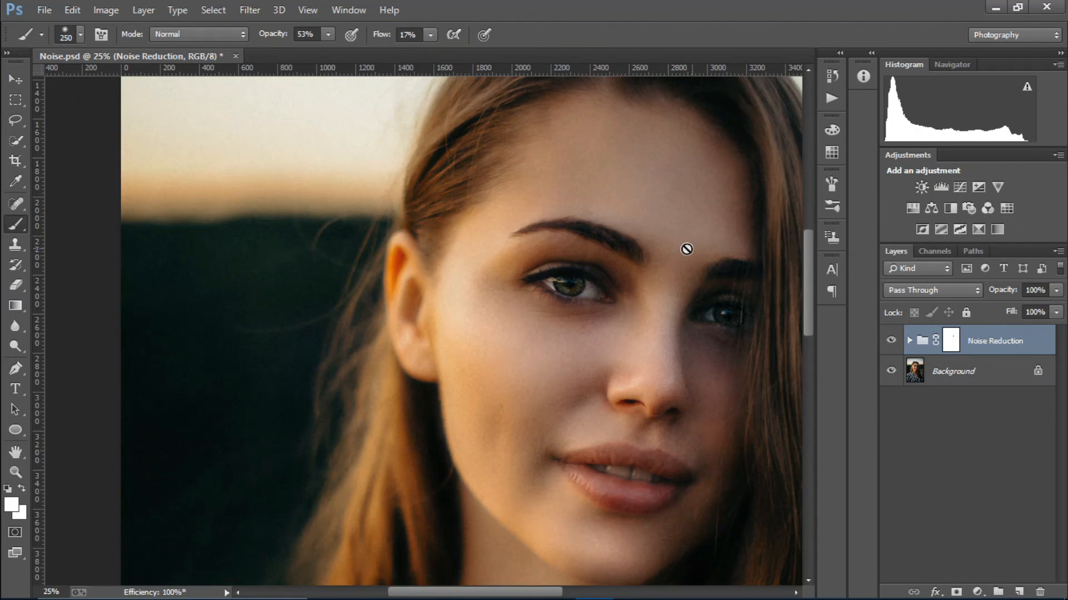
key("ctrl+minus")
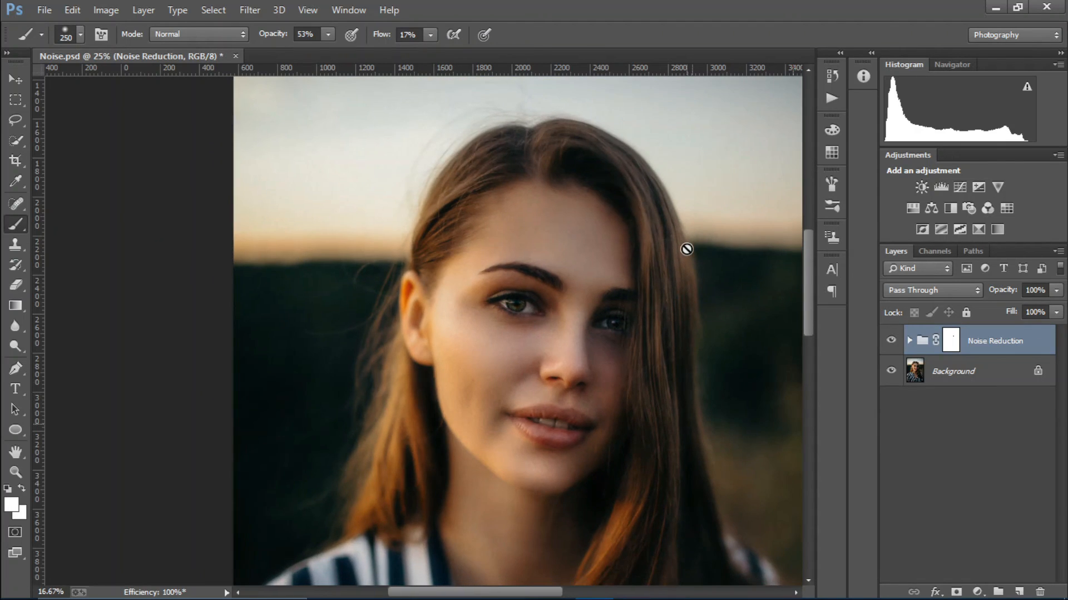
key("ctrl+minus")
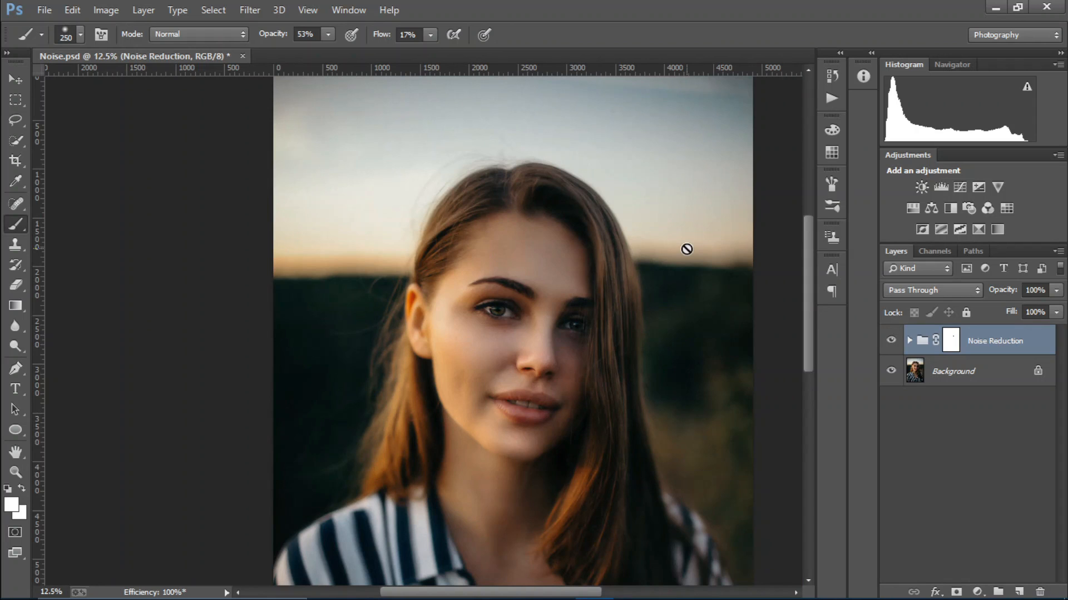